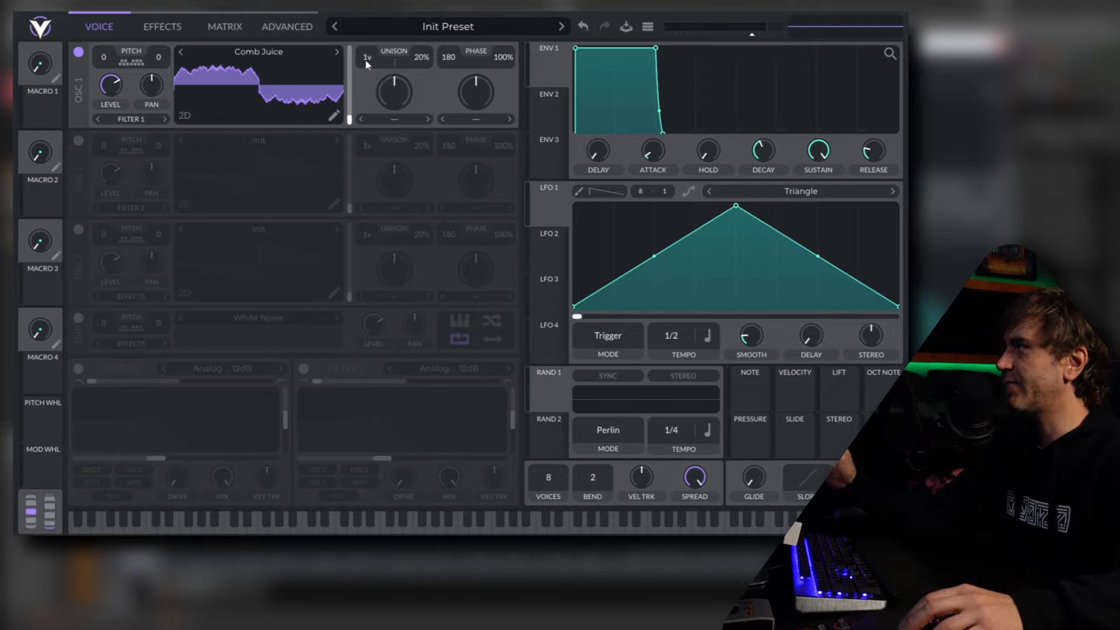
# - Set oscillator 1's unison detune range to 0 and its unison to 16 voices
pyautogui.click(286, 27)
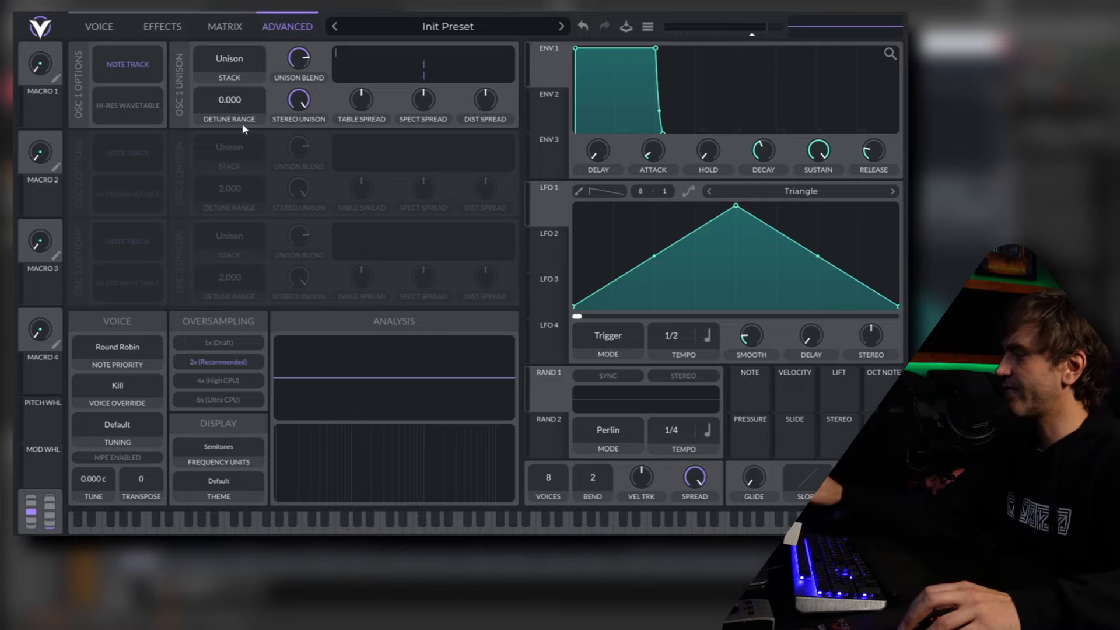
pyautogui.click(107, 26)
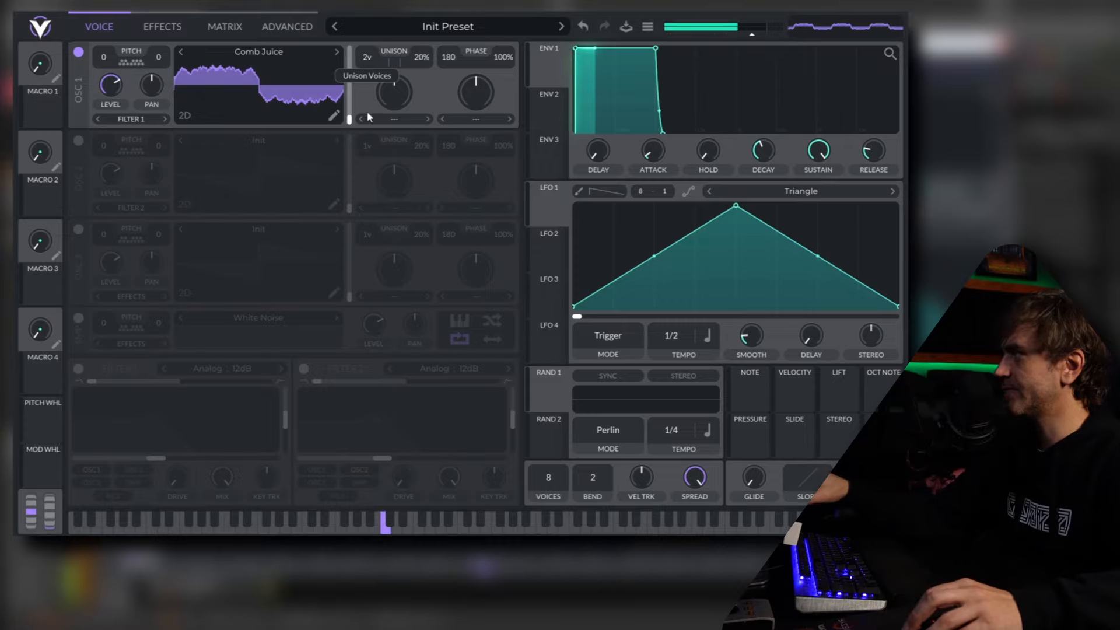
pyautogui.moveTo(393, 70); pyautogui.dragTo(393, 62)
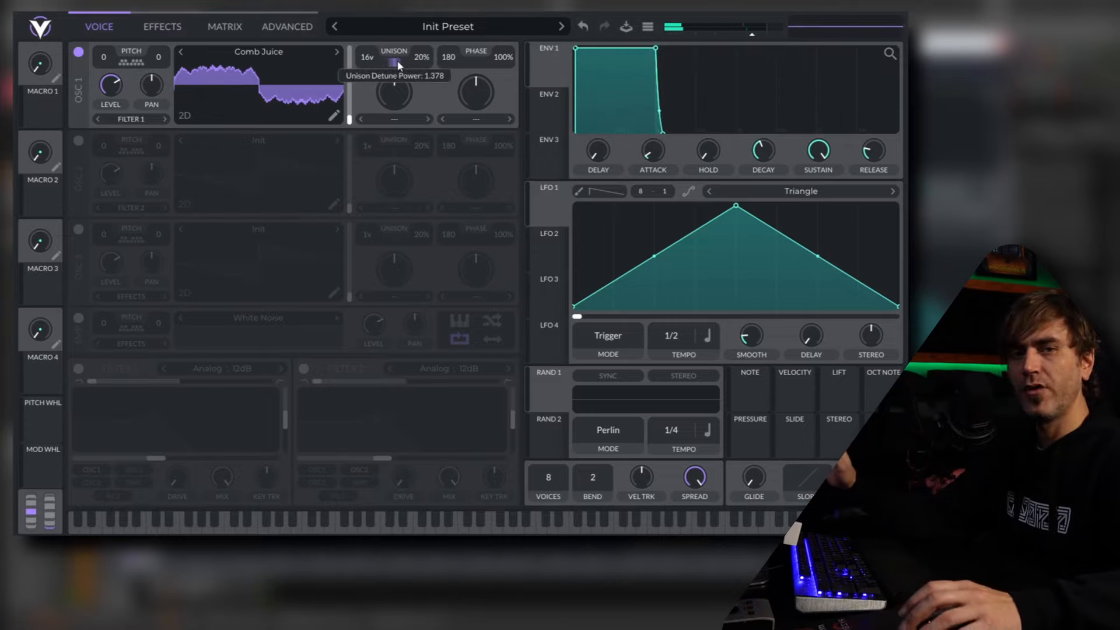
# - Turn oscillator 1's unison table spread up to its maximum and keep the wavetable position at frame 0
pyautogui.click(297, 32)
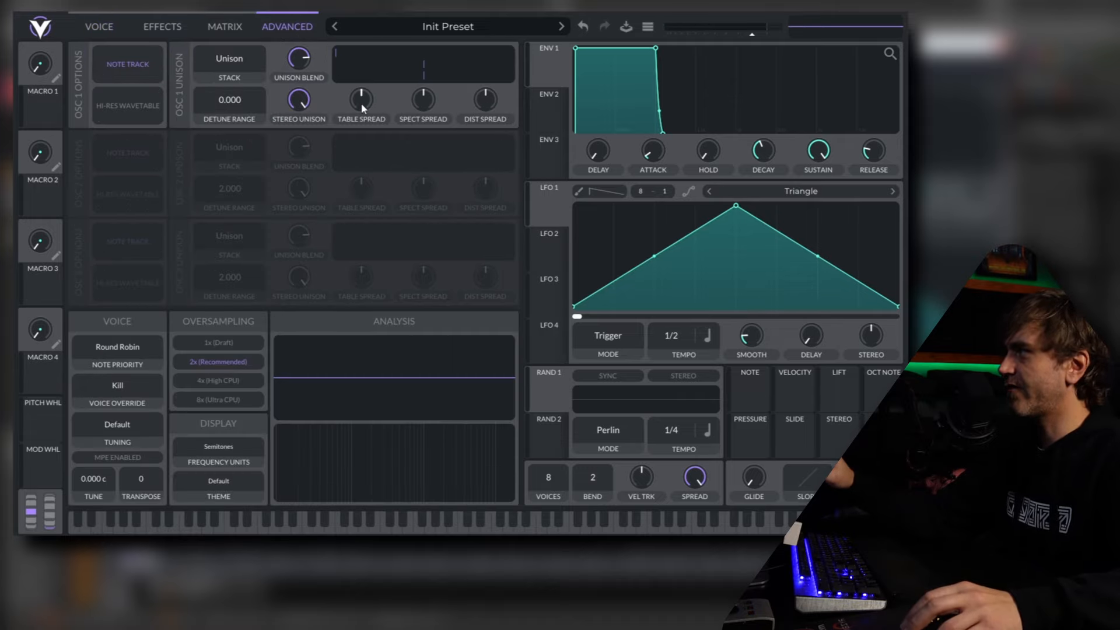
pyautogui.moveTo(362, 103); pyautogui.dragTo(376, 81)
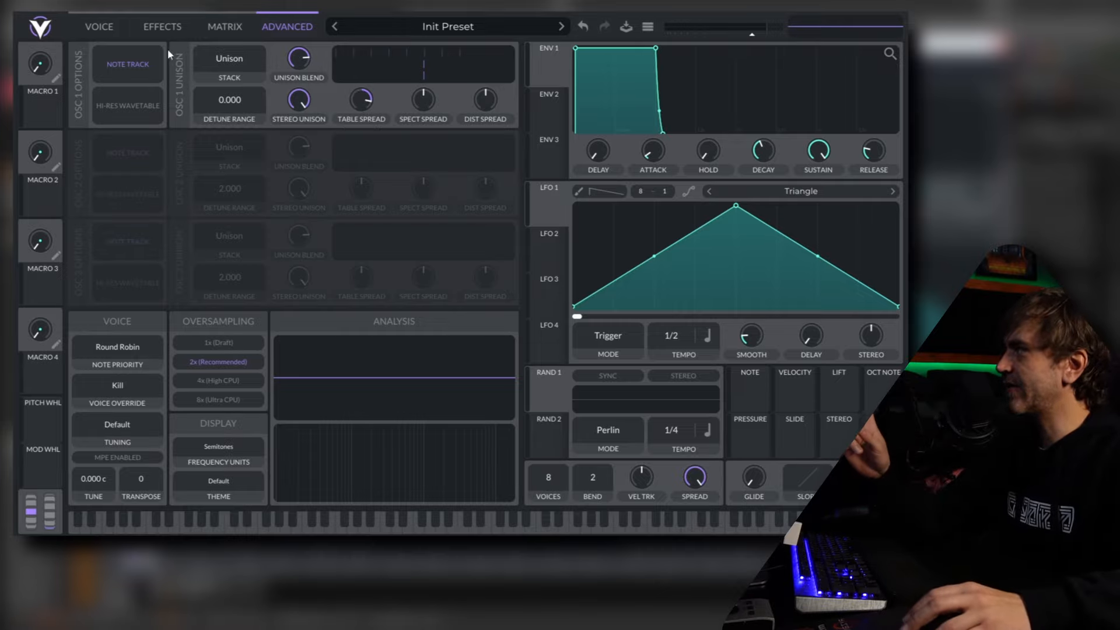
pyautogui.click(99, 27)
pyautogui.moveTo(346, 111); pyautogui.dragTo(349, 133)
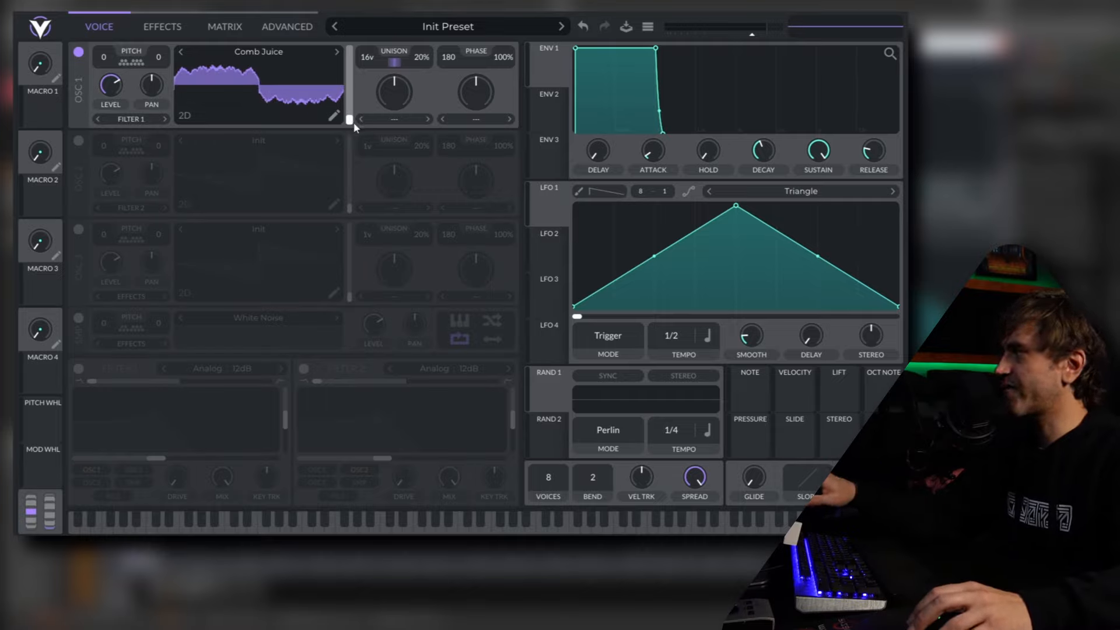
pyautogui.moveTo(350, 121)
pyautogui.mouseDown()
pyautogui.moveTo(349, 53)
pyautogui.moveTo(355, 123)
pyautogui.mouseUp()
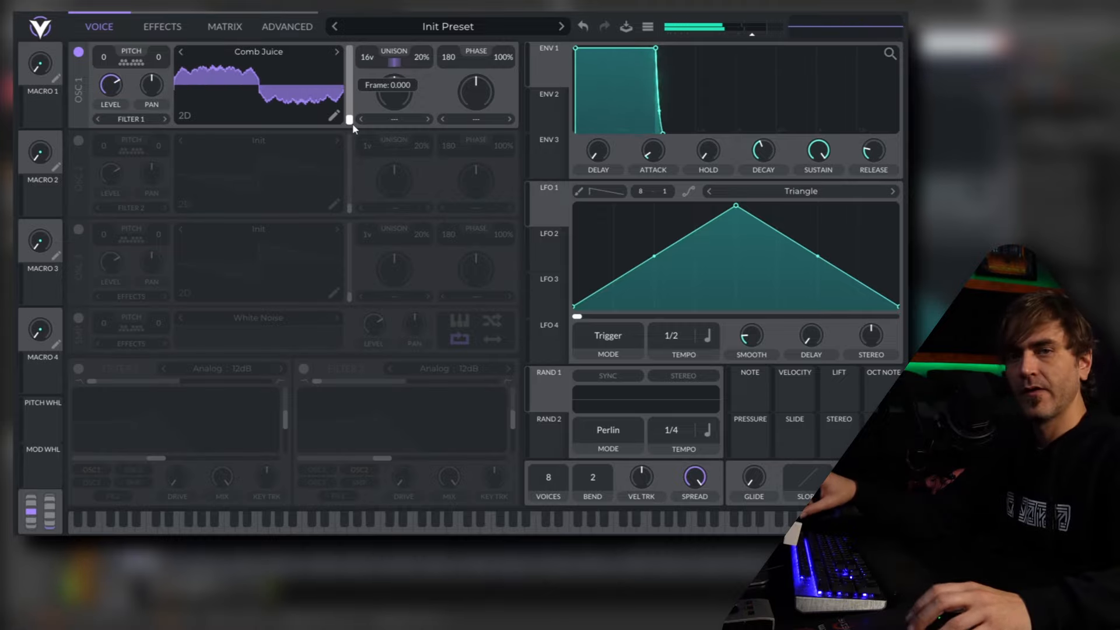
pyautogui.click(286, 26)
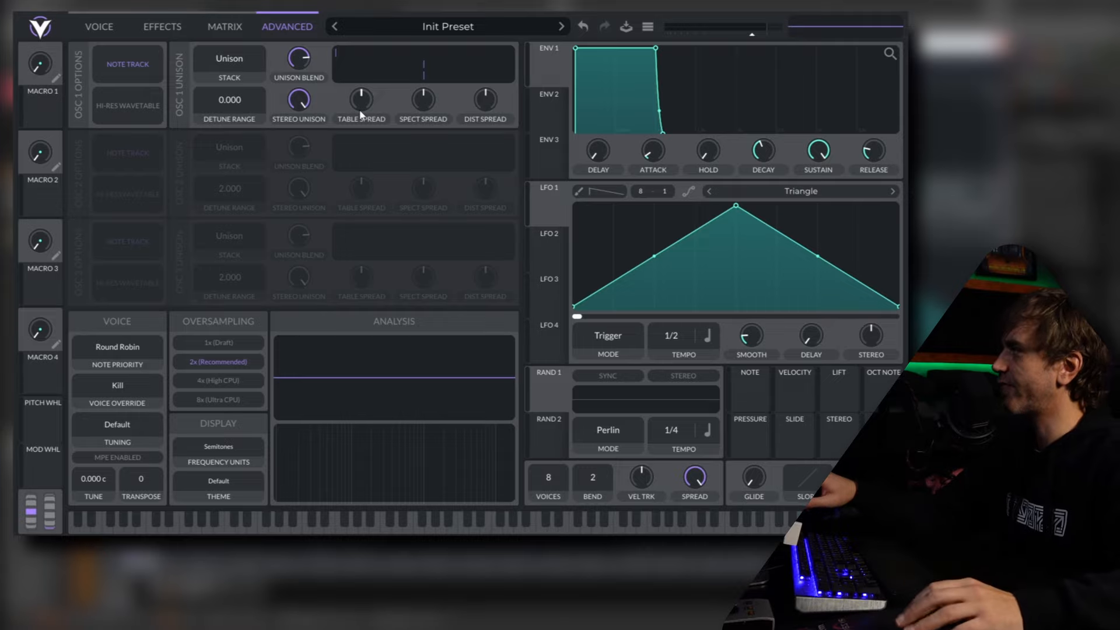
pyautogui.moveTo(360, 112)
pyautogui.mouseDown()
pyautogui.moveTo(379, 82)
pyautogui.moveTo(360, 115)
pyautogui.mouseUp()
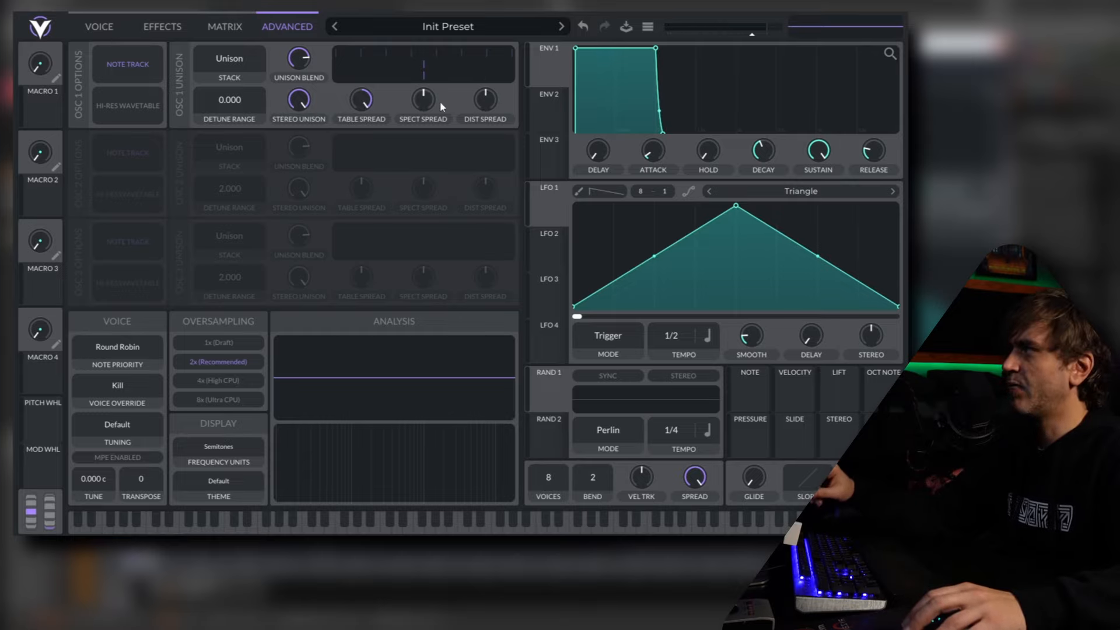
# - Set oscillator 1's spectral morph type to Inharmonic Stretch
pyautogui.click(108, 27)
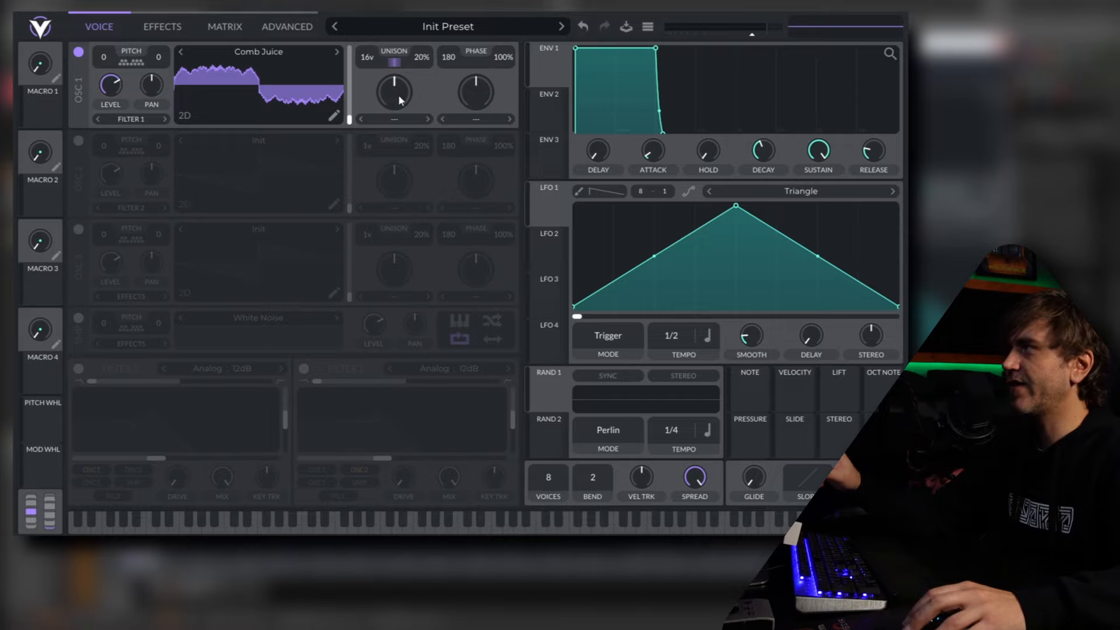
pyautogui.click(398, 120)
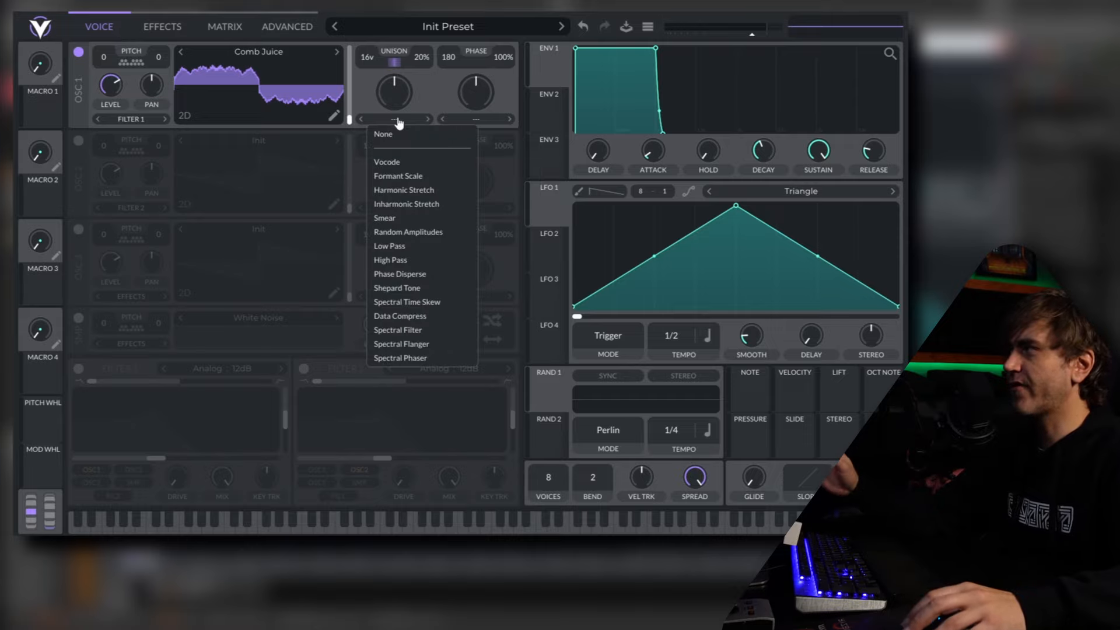
pyautogui.click(413, 207)
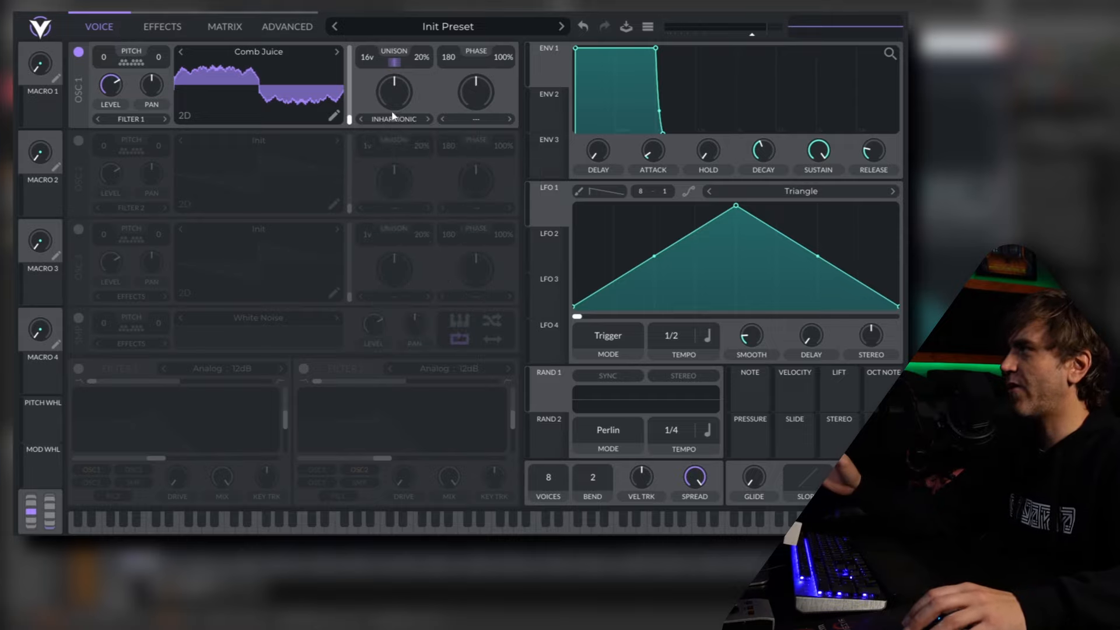
# - Audition oscillator 1's spectral unison spread by raising it, resetting it to 0%, and raising it again
pyautogui.click(295, 26)
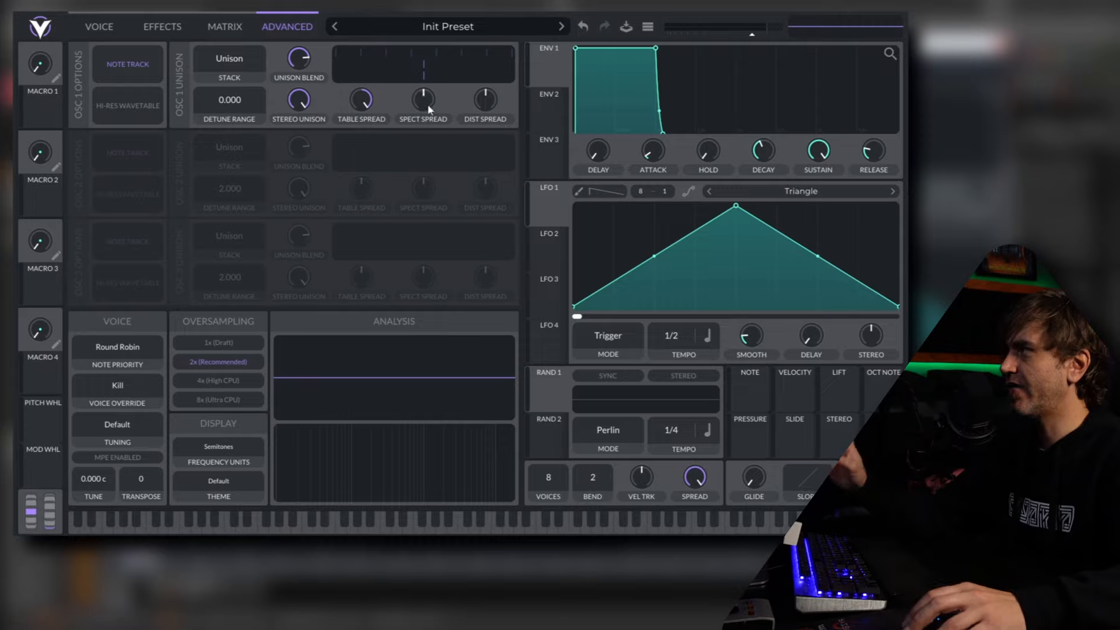
pyautogui.moveTo(429, 102); pyautogui.dragTo(435, 92)
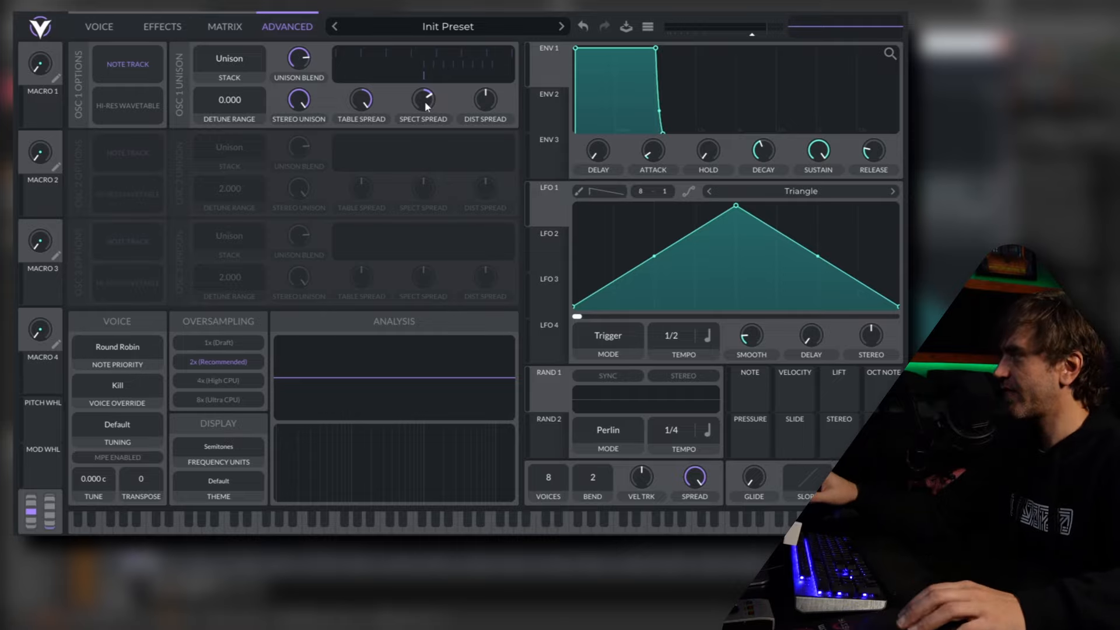
pyautogui.moveTo(427, 104); pyautogui.dragTo(427, 109)
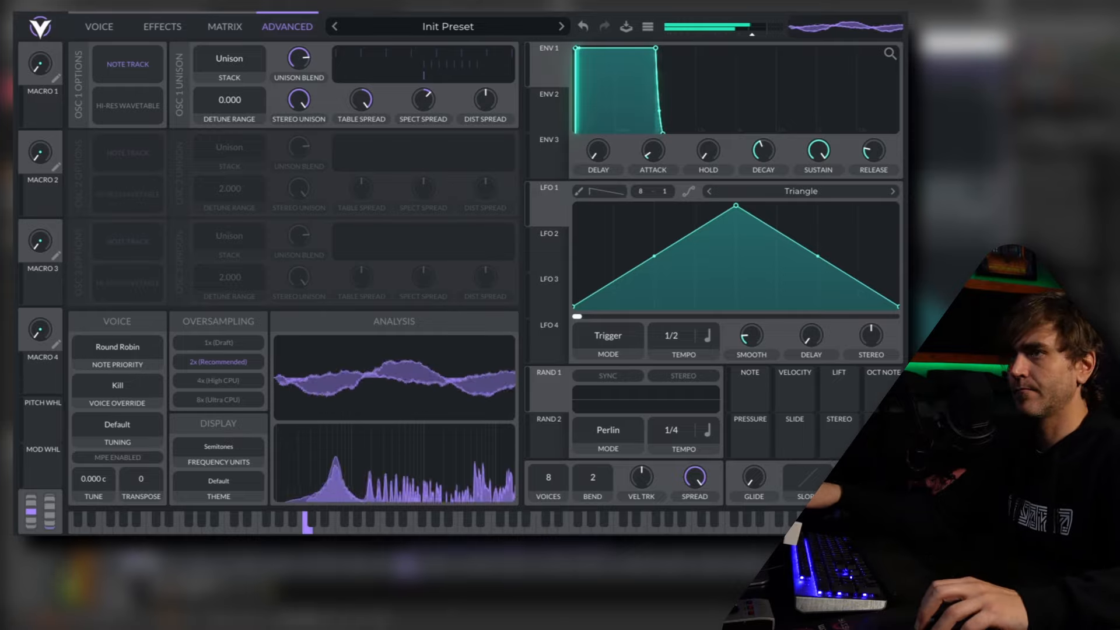
pyautogui.doubleClick(430, 102)
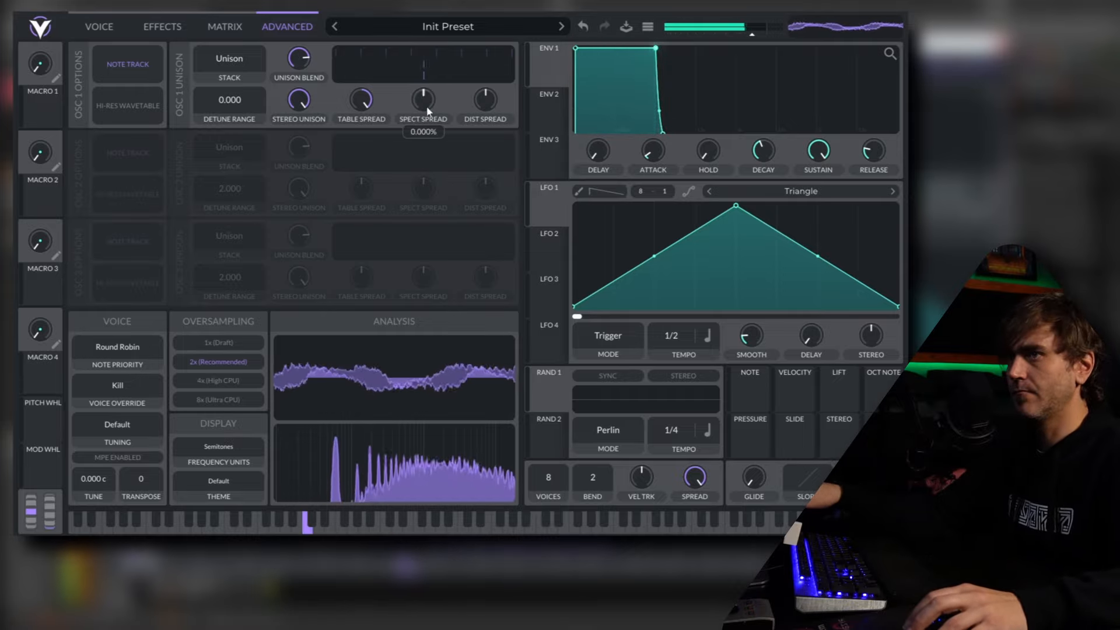
pyautogui.moveTo(427, 111); pyautogui.dragTo(440, 95)
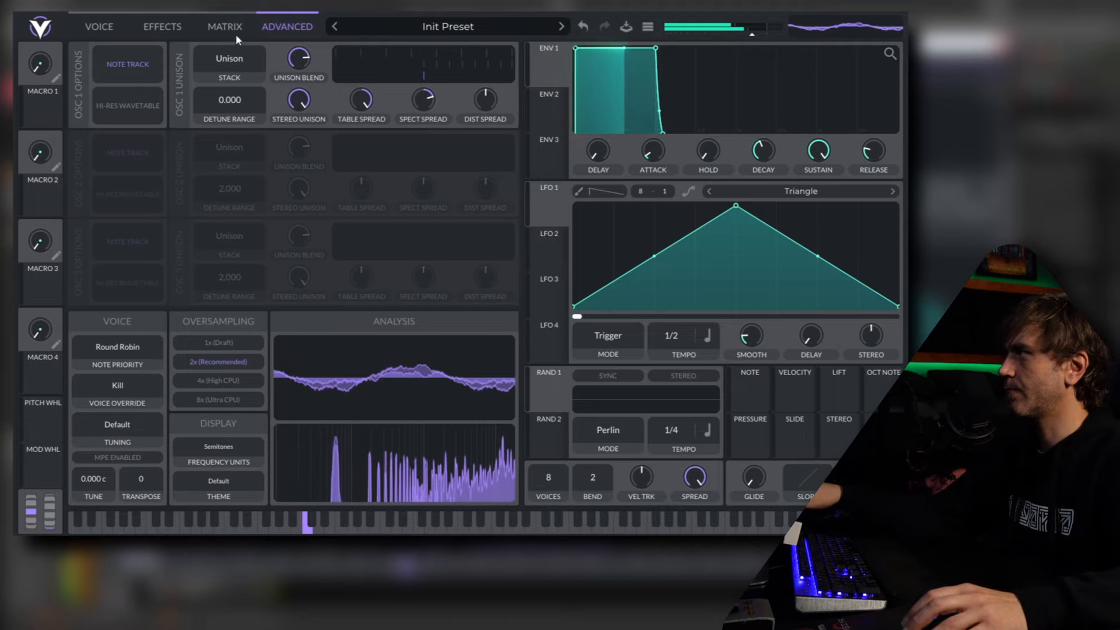
# - Lower oscillator 1's Inharmonic Stretch morph amount and set its spectral unison spread to 100%
pyautogui.click(119, 27)
pyautogui.moveTo(393, 88); pyautogui.dragTo(386, 114)
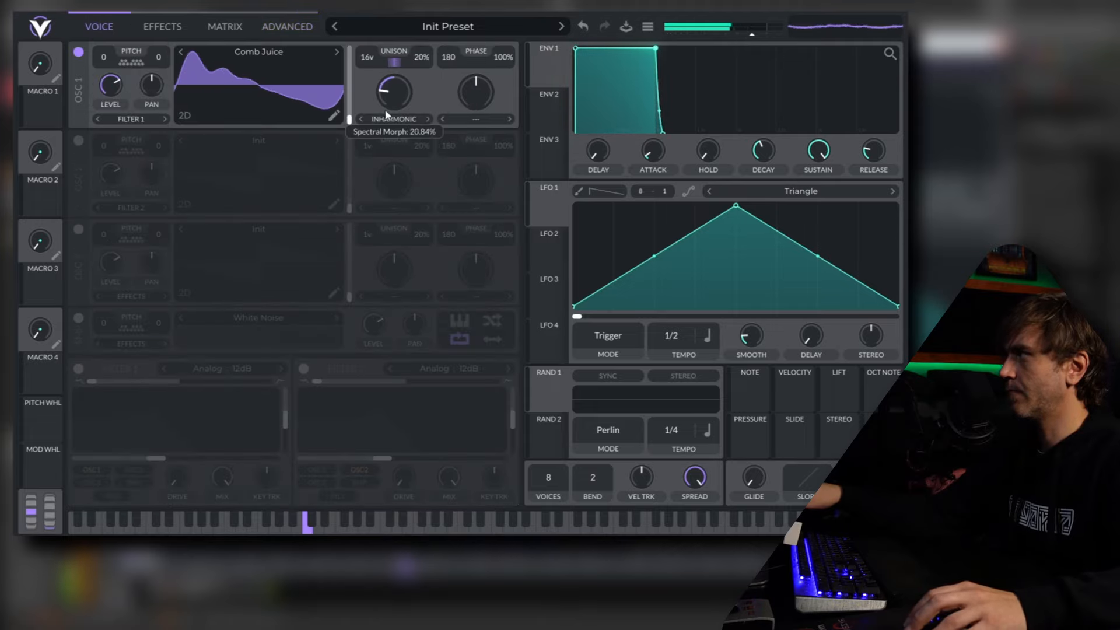
pyautogui.click(287, 26)
pyautogui.moveTo(432, 100); pyautogui.dragTo(438, 88)
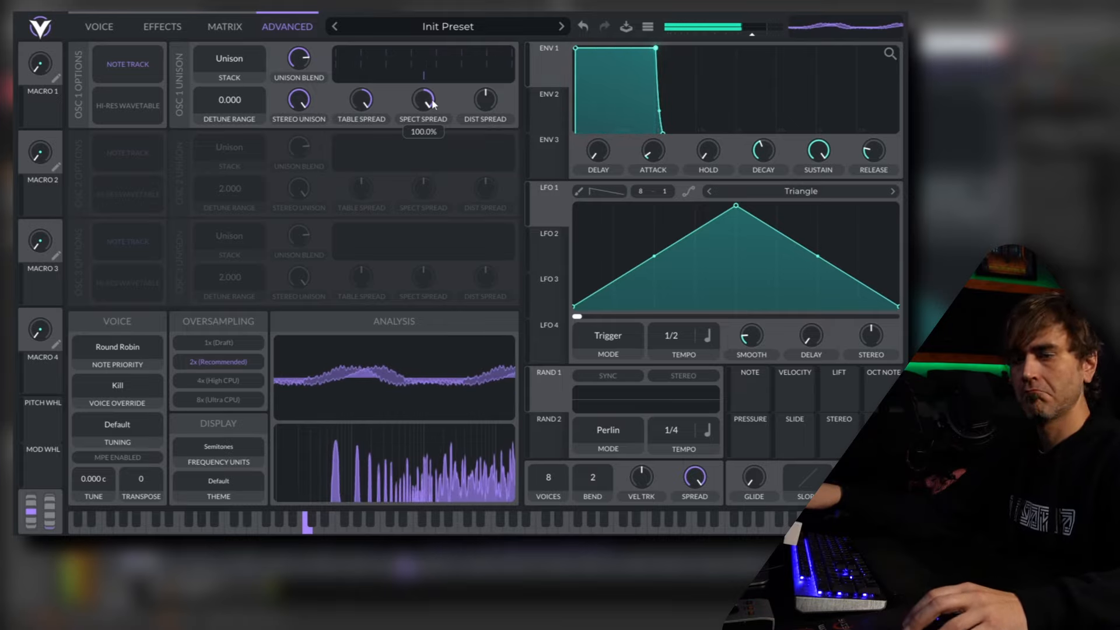
# - Set oscillator 1's phase randomization and spectral morph amount to 0%, and lower its level slightly
pyautogui.click(109, 26)
pyautogui.moveTo(345, 121)
pyautogui.mouseDown()
pyautogui.moveTo(354, 87)
pyautogui.moveTo(352, 129)
pyautogui.mouseUp()
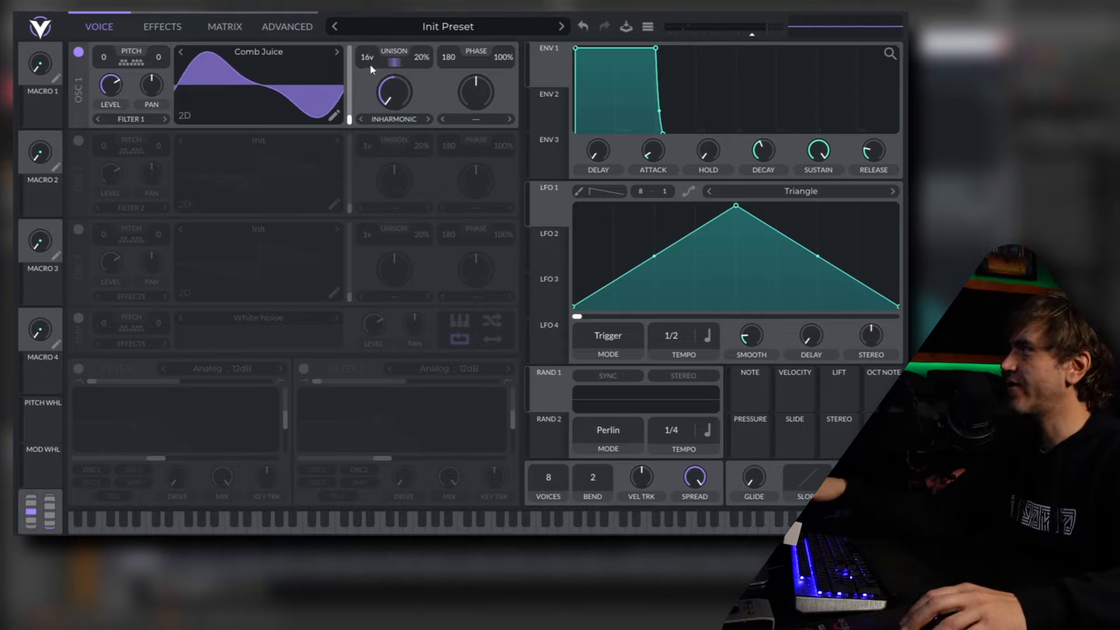
pyautogui.moveTo(349, 119)
pyautogui.mouseDown()
pyautogui.moveTo(353, 99)
pyautogui.moveTo(351, 123)
pyautogui.mouseUp()
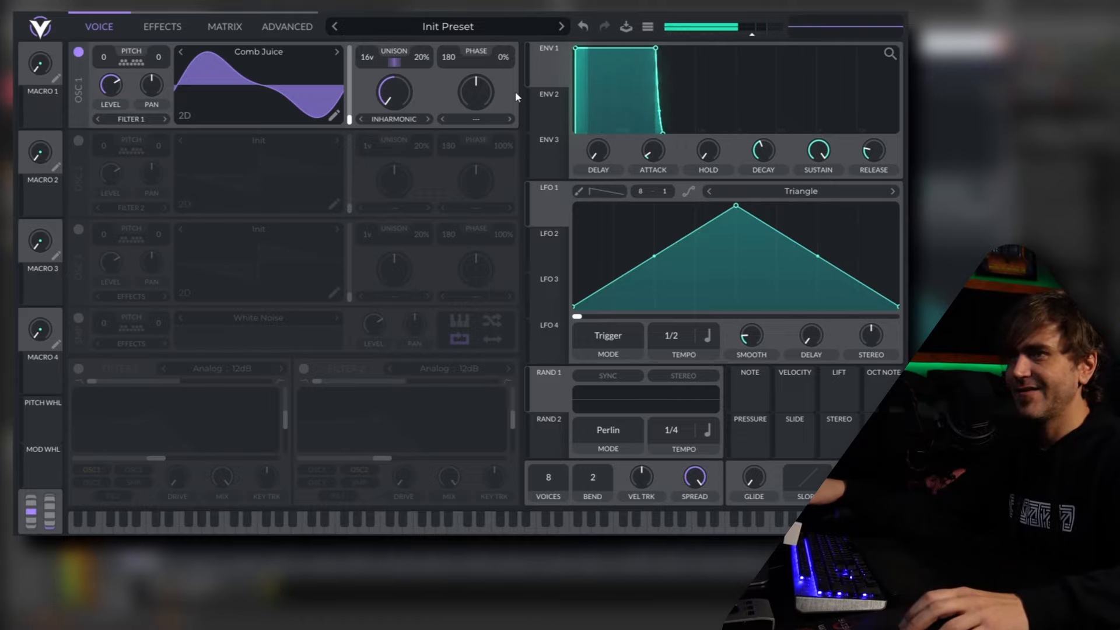
pyautogui.moveTo(115, 81); pyautogui.dragTo(113, 88)
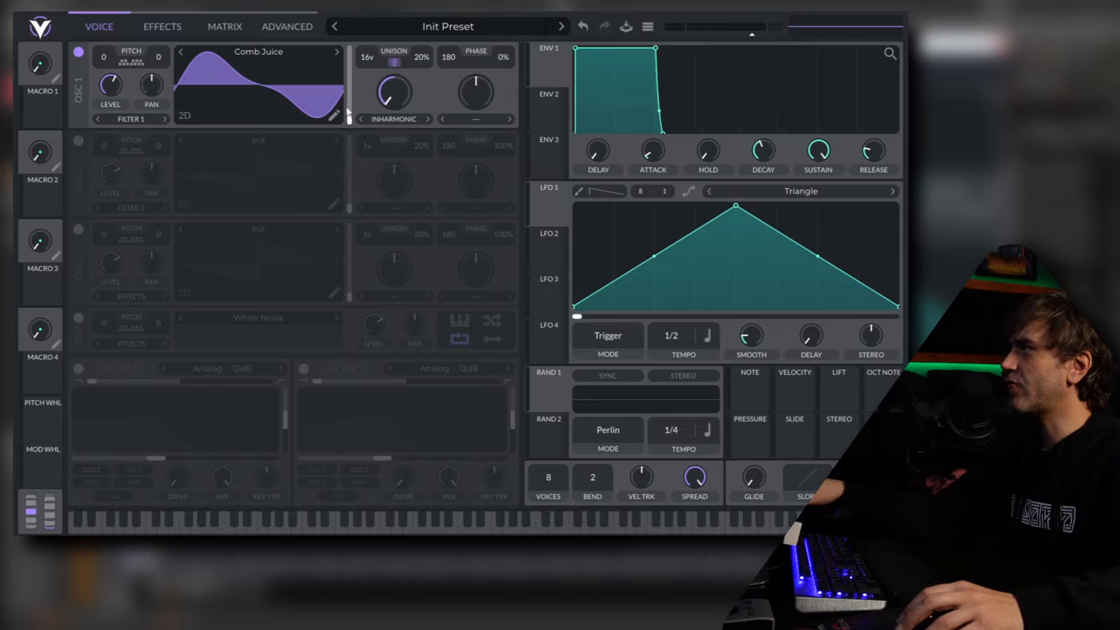
pyautogui.moveTo(391, 99); pyautogui.dragTo(391, 107)
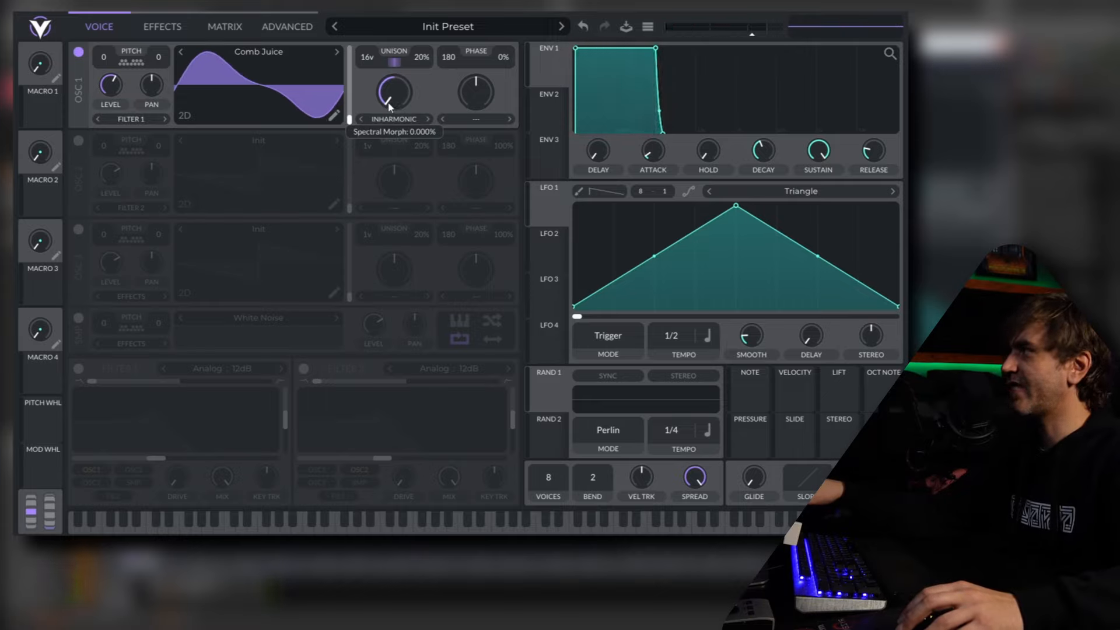
# - Enable Filter 1 with a slightly lowered cutoff and modulate that cutoff with LFO 1
pyautogui.click(78, 369)
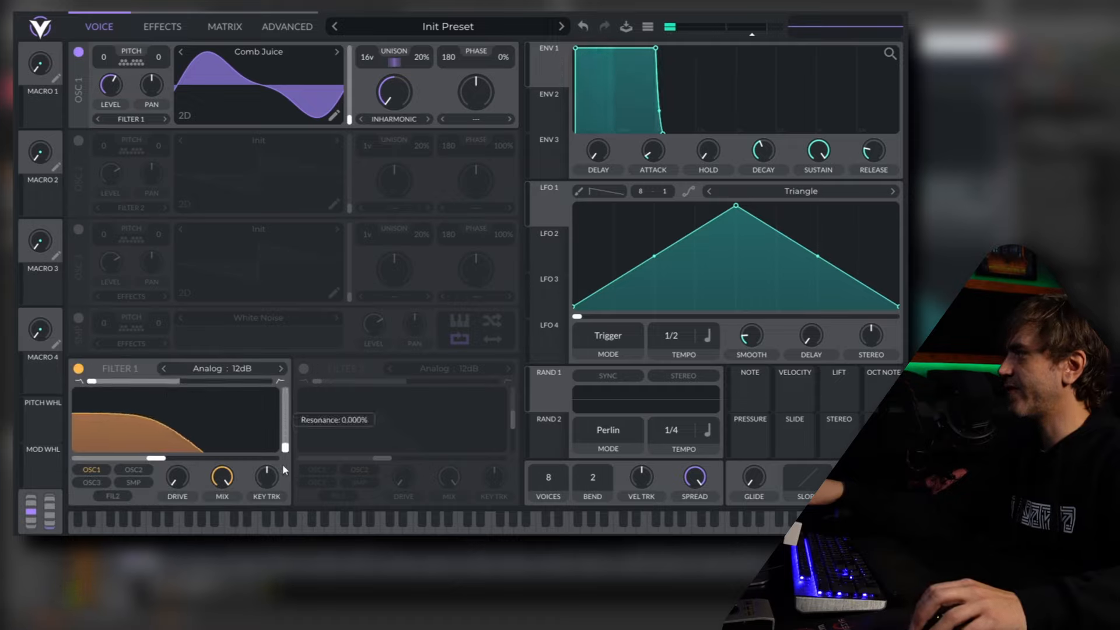
pyautogui.moveTo(156, 459)
pyautogui.mouseDown()
pyautogui.moveTo(140, 459)
pyautogui.moveTo(199, 458)
pyautogui.moveTo(155, 458)
pyautogui.mouseUp()
pyautogui.moveTo(549, 201); pyautogui.dragTo(111, 461)
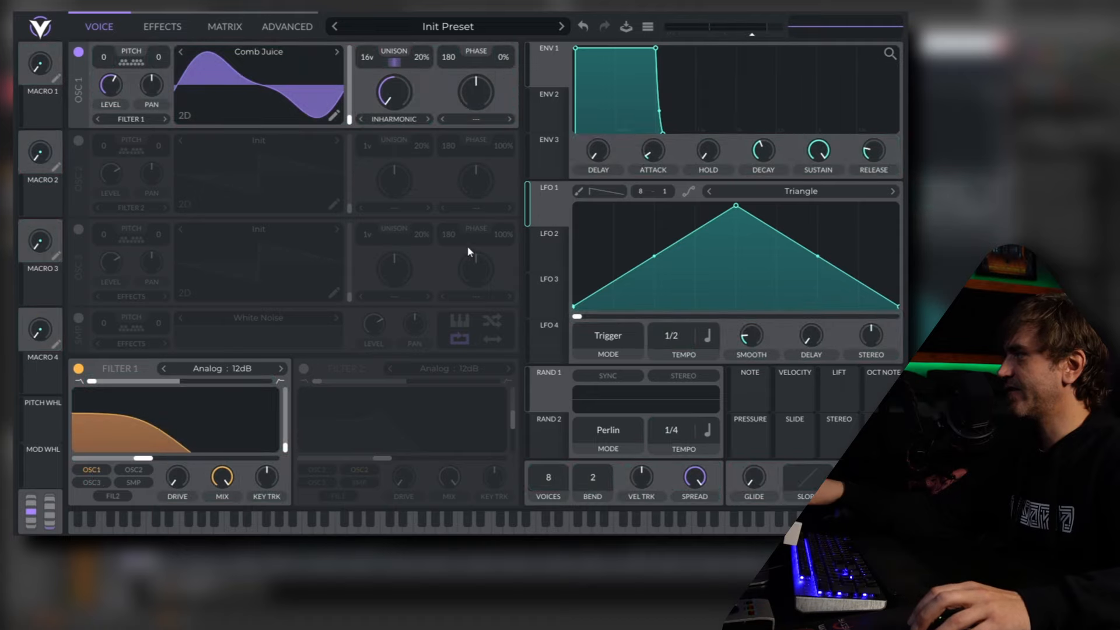
pyautogui.moveTo(538, 215); pyautogui.dragTo(135, 457)
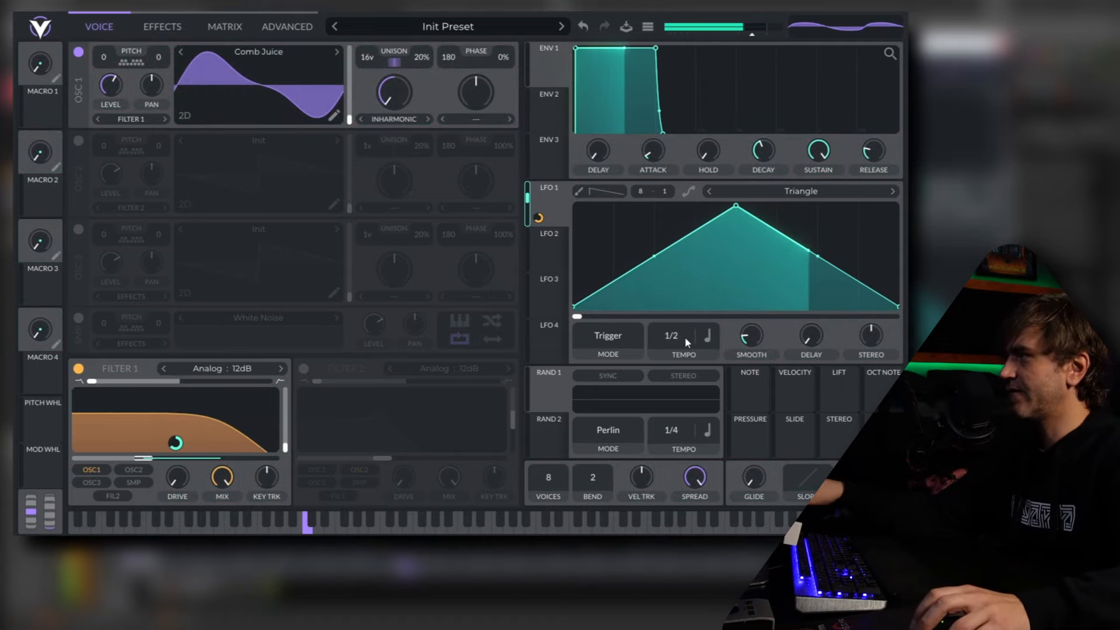
# - Set LFO 1 to a dotted 1/4 tempo and reshape its triangle with inward-curved slopes and an earlier peak
pyautogui.moveTo(681, 336); pyautogui.dragTo(690, 324)
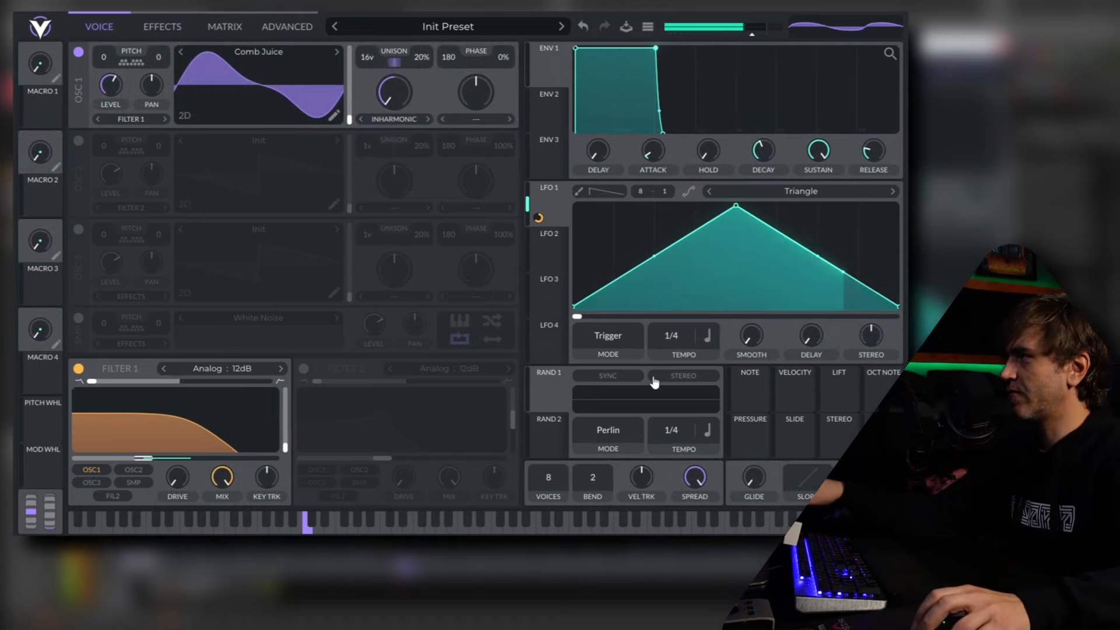
pyautogui.moveTo(655, 255); pyautogui.dragTo(654, 270)
pyautogui.moveTo(817, 255); pyautogui.dragTo(817, 275)
pyautogui.moveTo(736, 207); pyautogui.dragTo(678, 207)
pyautogui.click(706, 336)
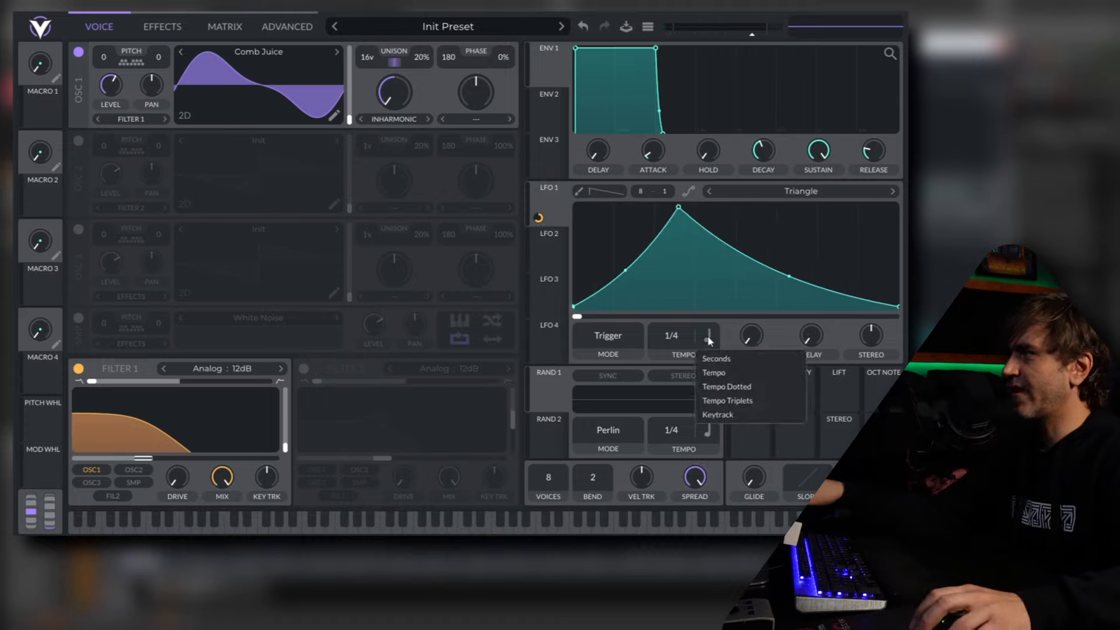
pyautogui.click(752, 387)
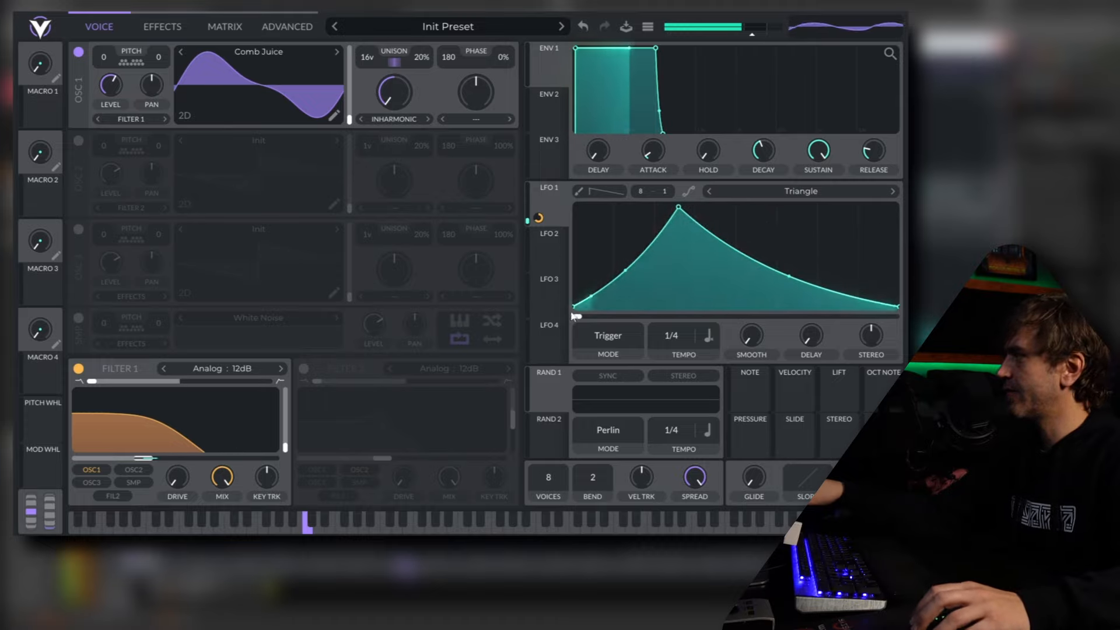
# - Turn on the Distortion effect for the patch
pyautogui.moveTo(538, 218)
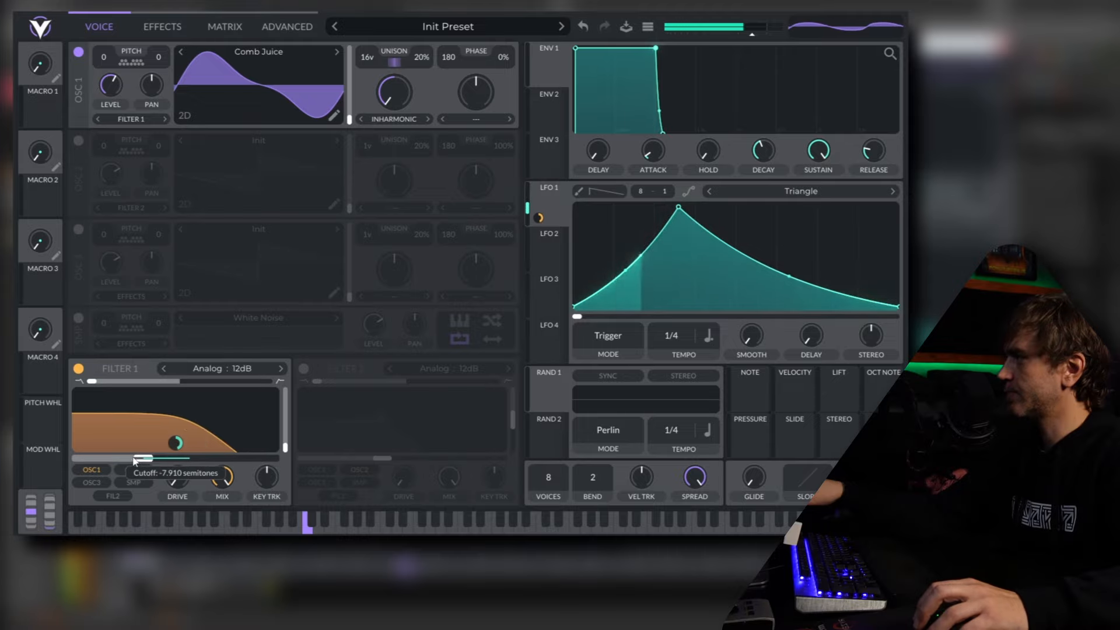
pyautogui.click(163, 27)
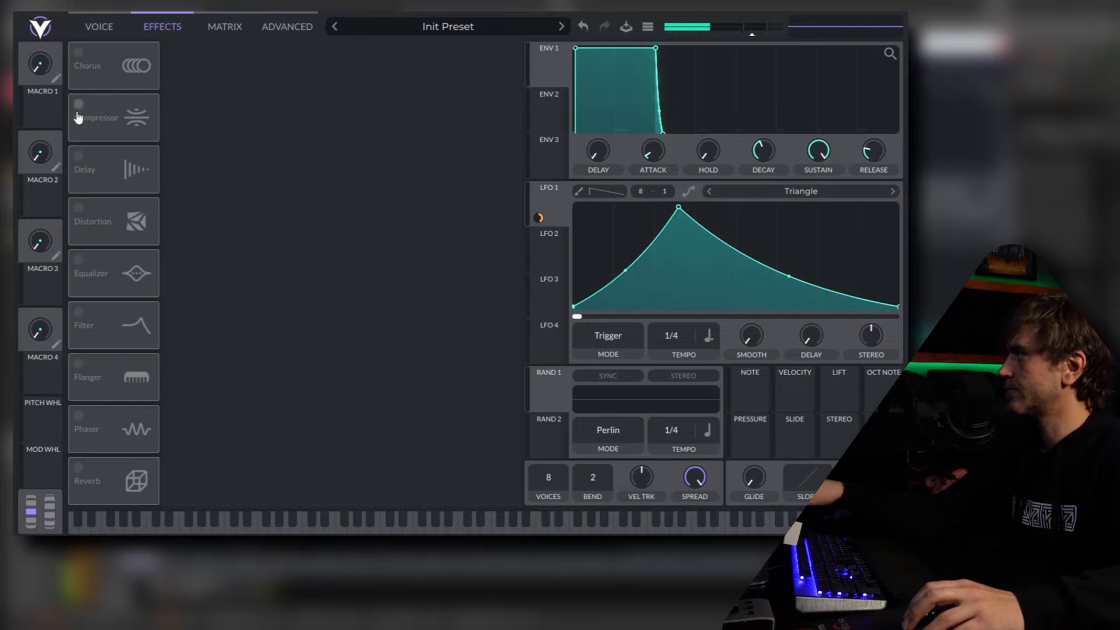
pyautogui.click(77, 214)
# - Modulate oscillator 1's wavetable frame with LFO 1 by about 32 and set the LFO tempo to 1/8
pyautogui.click(104, 27)
pyautogui.moveTo(392, 95); pyautogui.dragTo(356, 59)
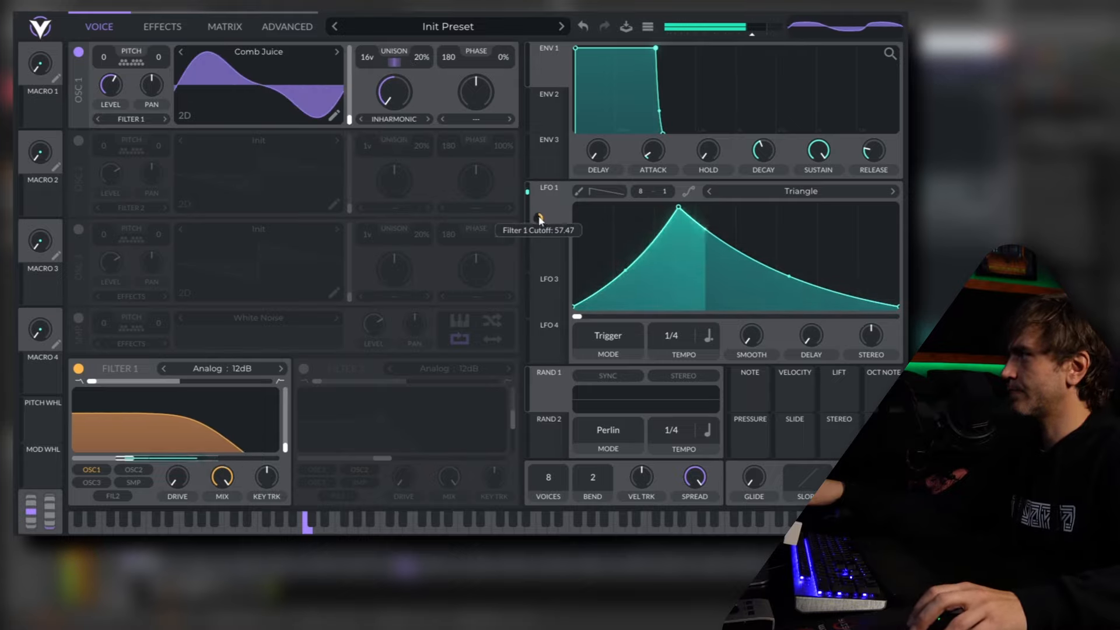
pyautogui.moveTo(538, 217); pyautogui.dragTo(348, 88)
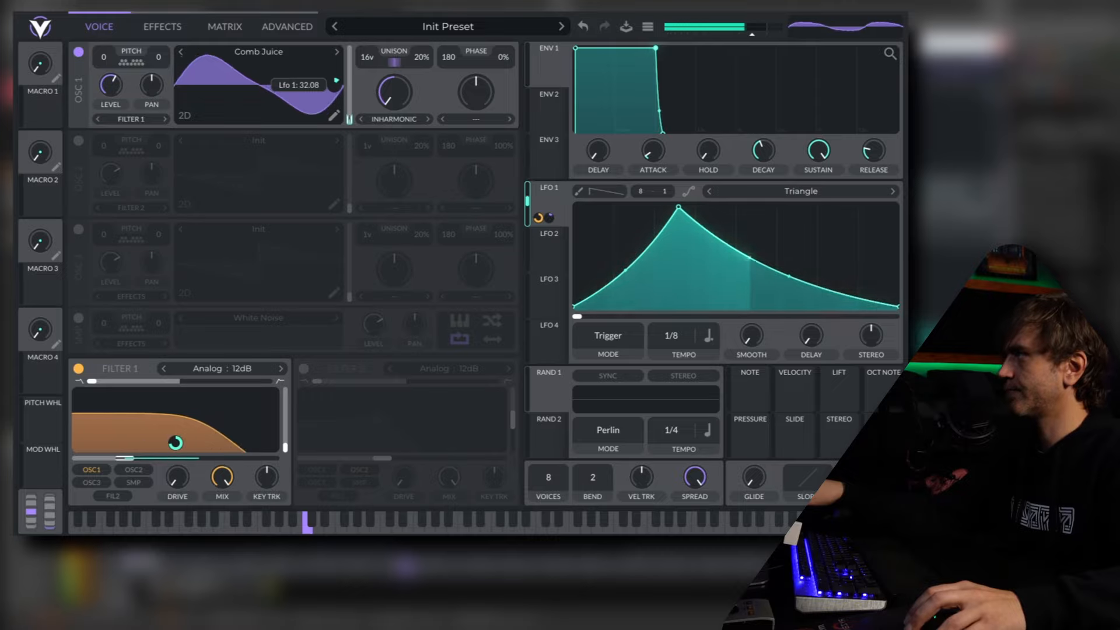
# - Switch Filter 1 to Analog 24dB and set its drive to about 13 dB
pyautogui.click(280, 368)
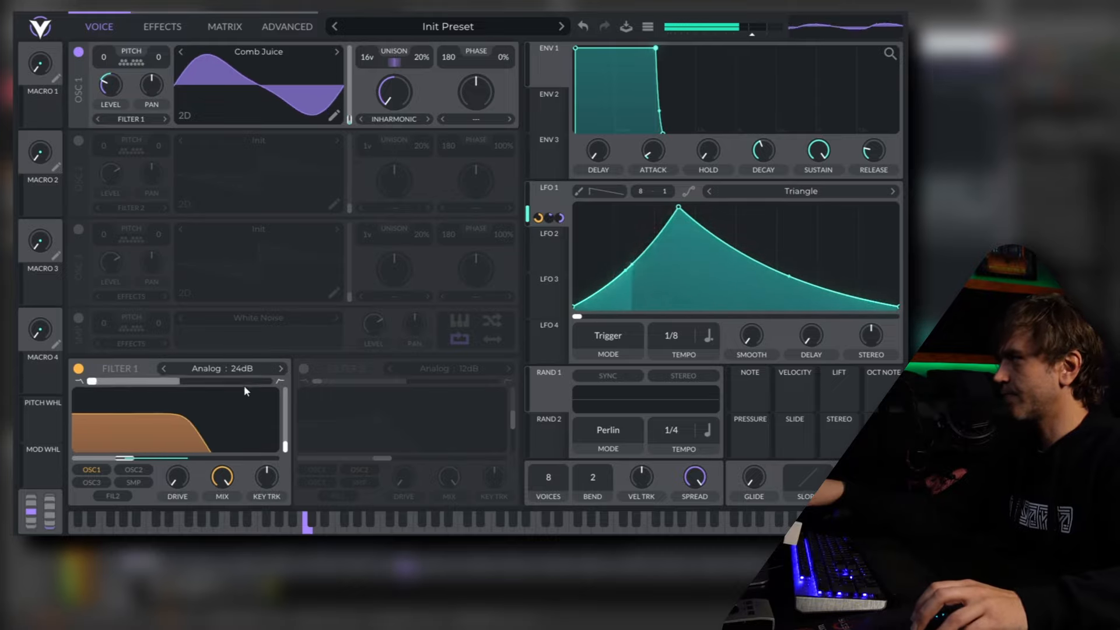
pyautogui.moveTo(178, 477); pyautogui.dragTo(191, 435)
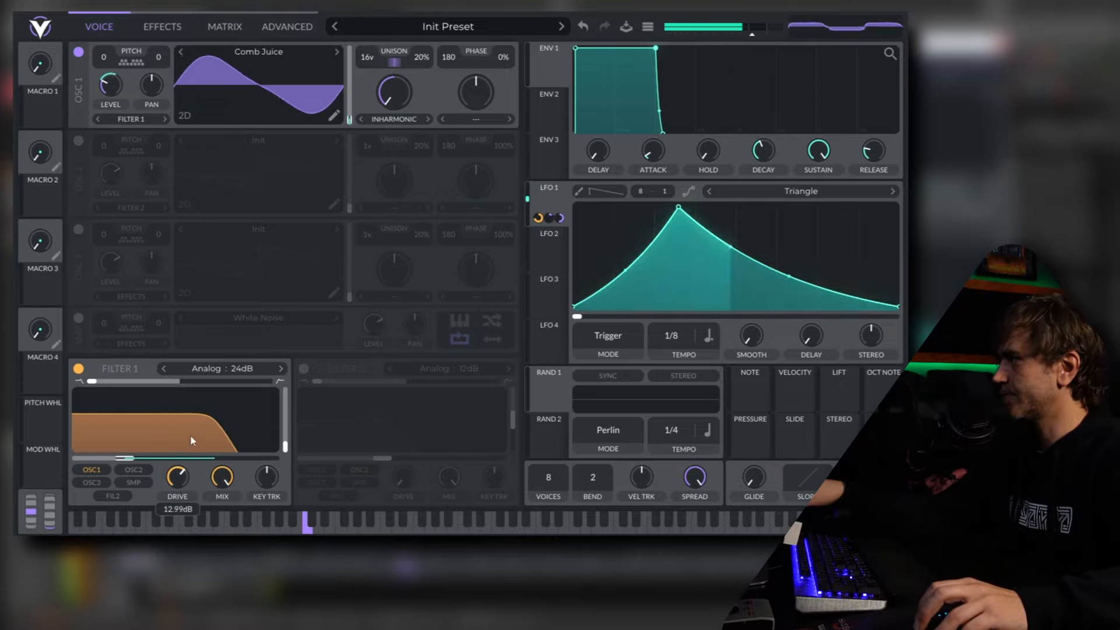
# - Modulate Filter 1's cutoff with LFO 1 by about 60
pyautogui.moveTo(538, 217); pyautogui.dragTo(179, 443)
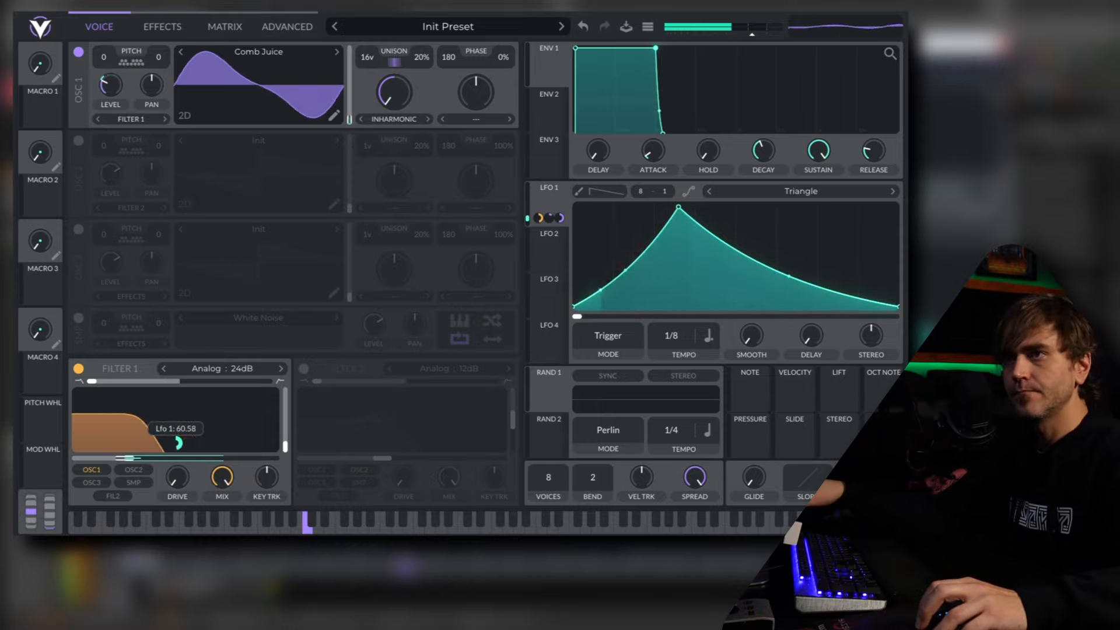
# - Turn off Filter 1 and the Distortion effect
pyautogui.click(78, 369)
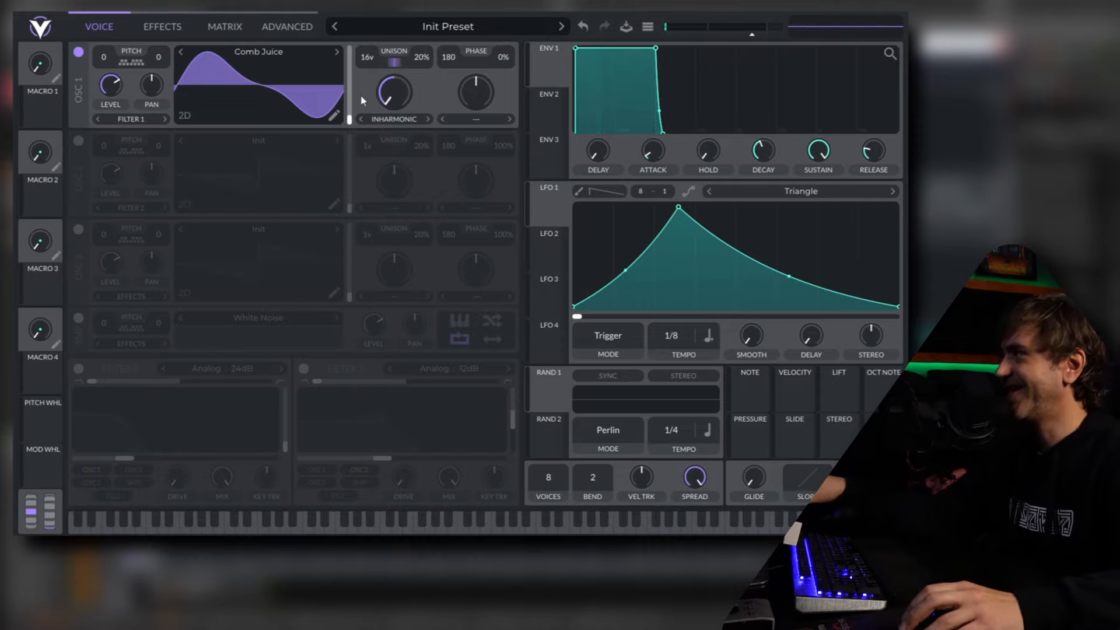
pyautogui.click(162, 26)
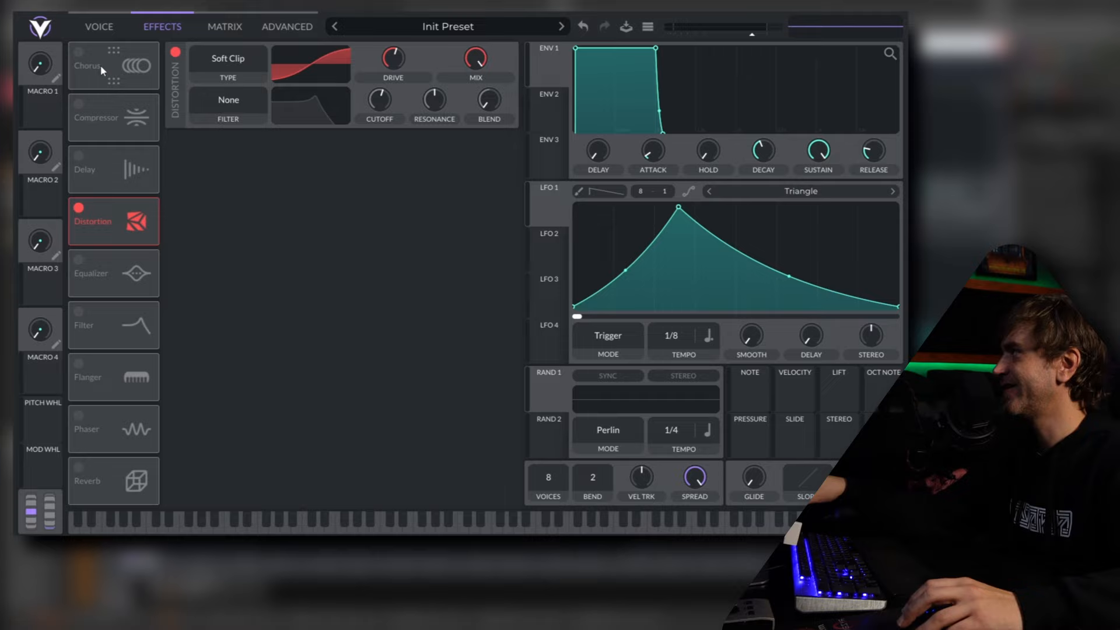
pyautogui.click(79, 209)
pyautogui.click(96, 27)
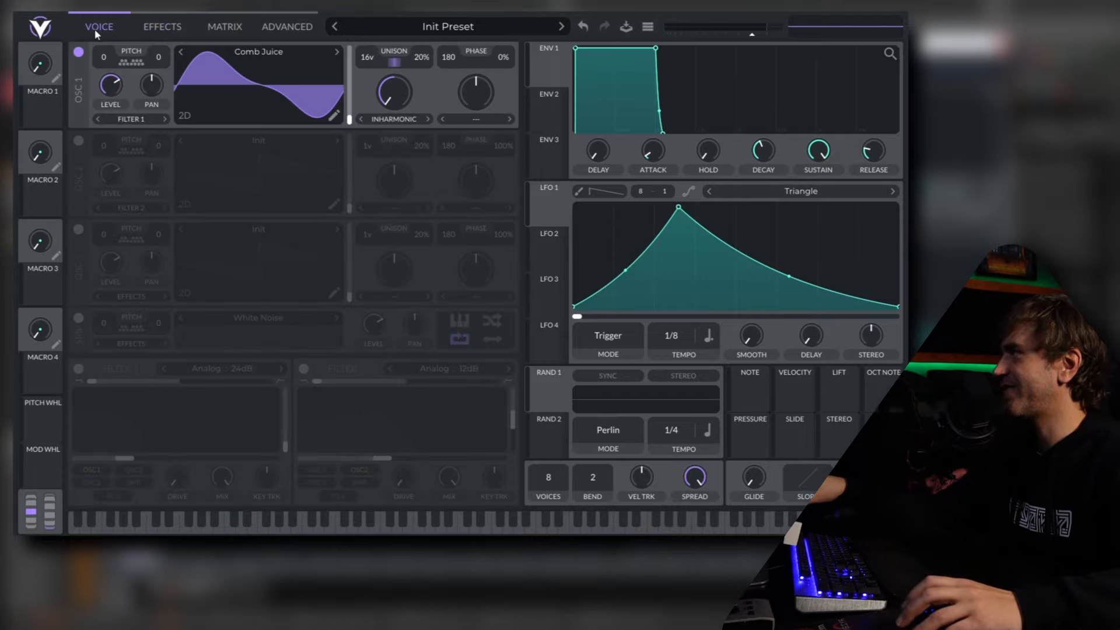
# - Raise oscillator 1's unison detune to 100% and its detune range to 24
pyautogui.click(276, 30)
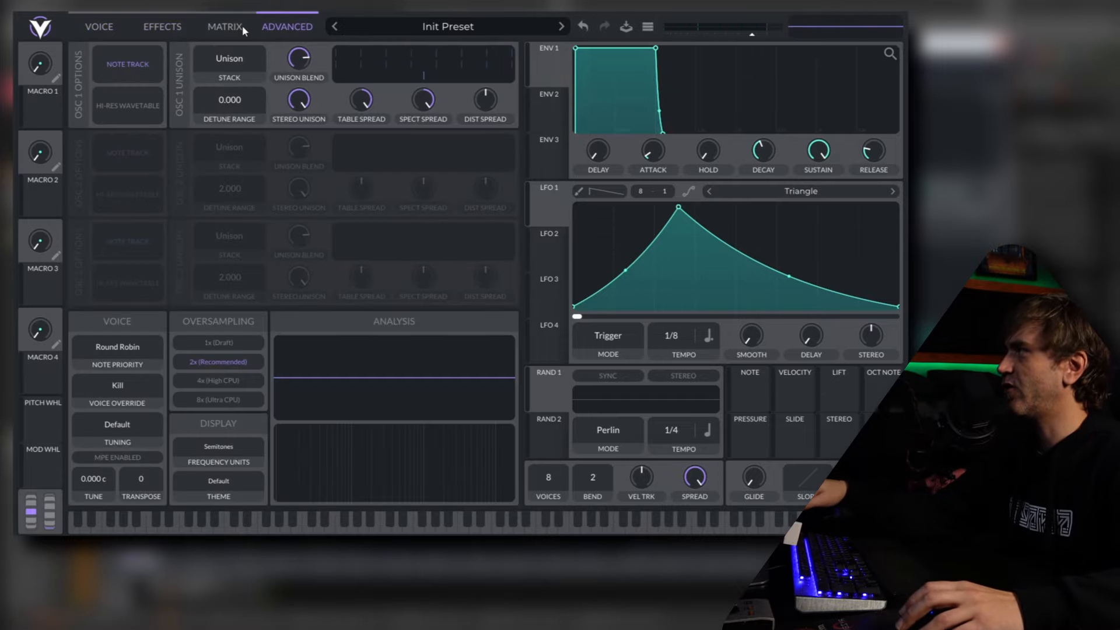
pyautogui.rightClick(216, 101)
pyautogui.click(229, 124)
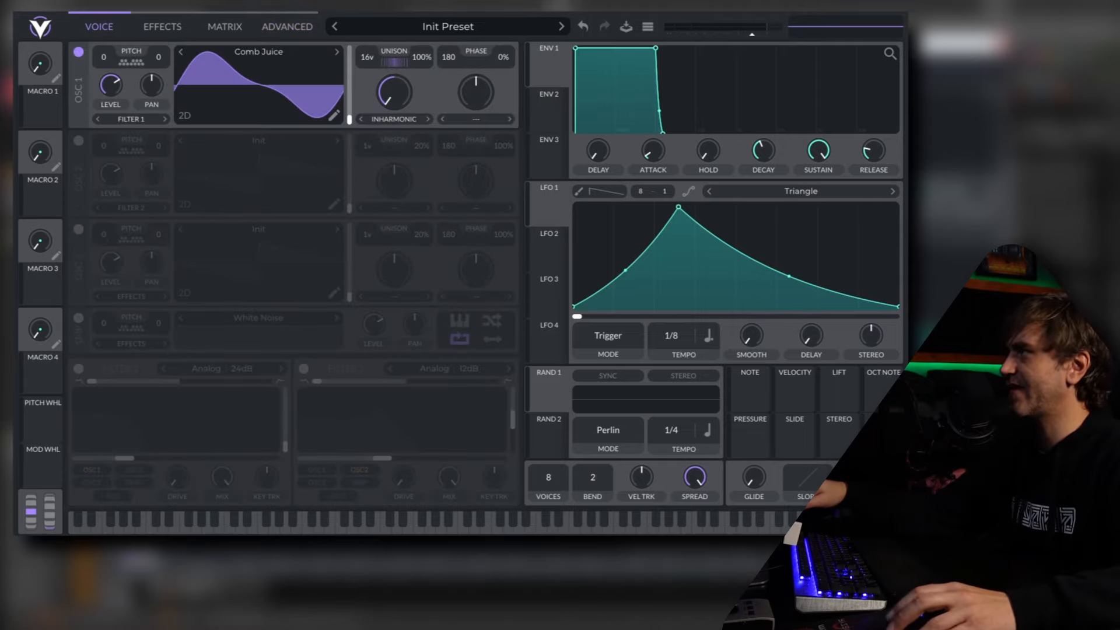
pyautogui.click(301, 27)
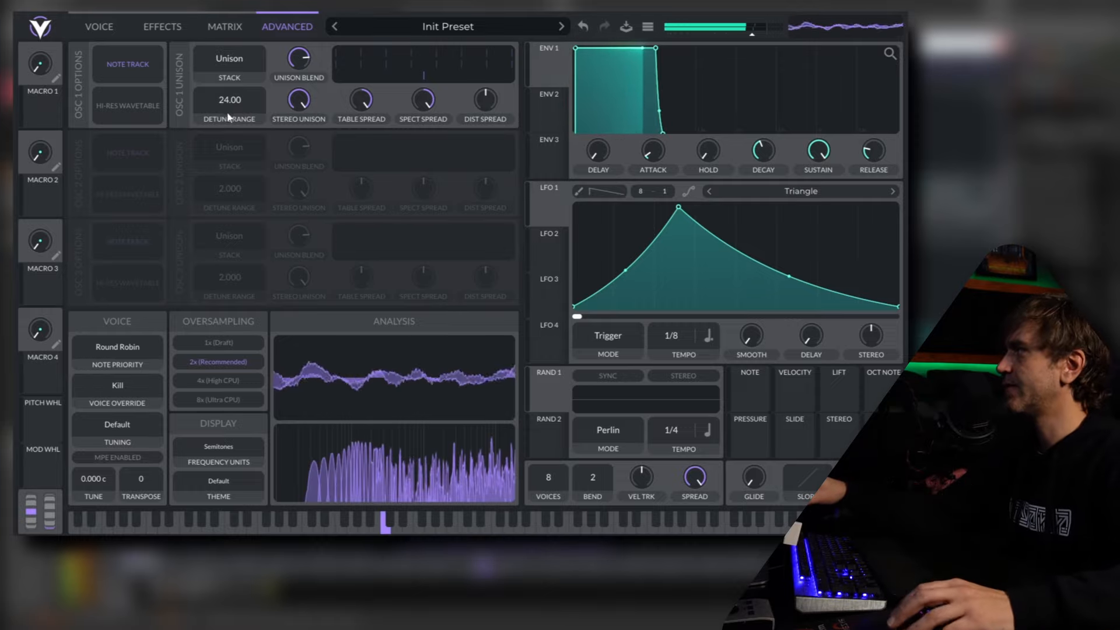
# - Try oscillator 1 with its spectral morph at 50% and its wavetable frame raised to about 156
pyautogui.click(92, 30)
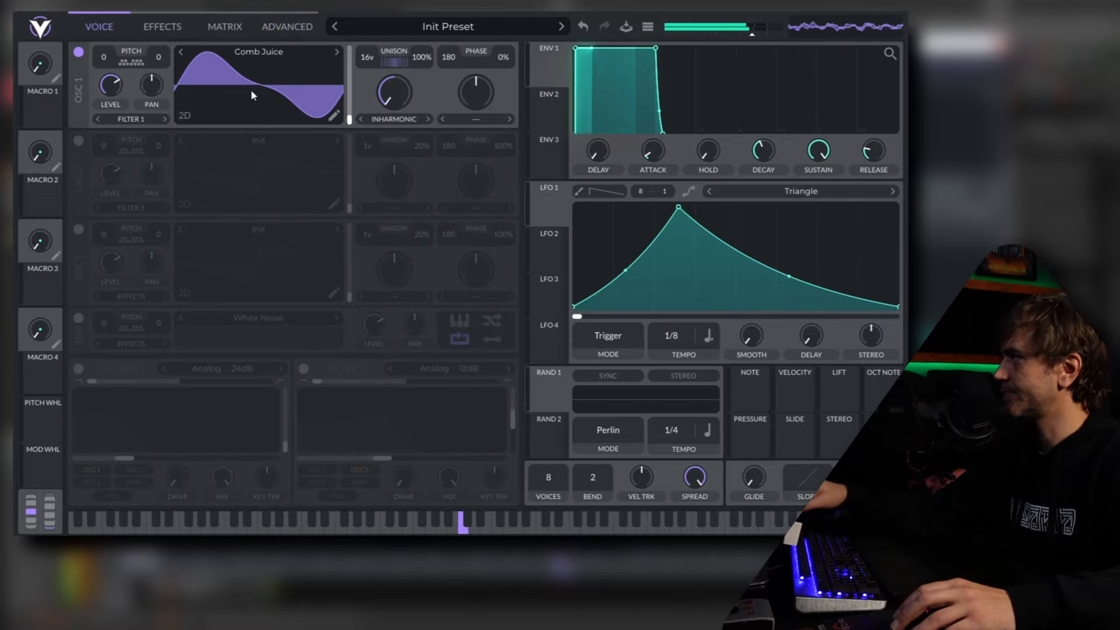
pyautogui.moveTo(398, 95); pyautogui.dragTo(408, 72)
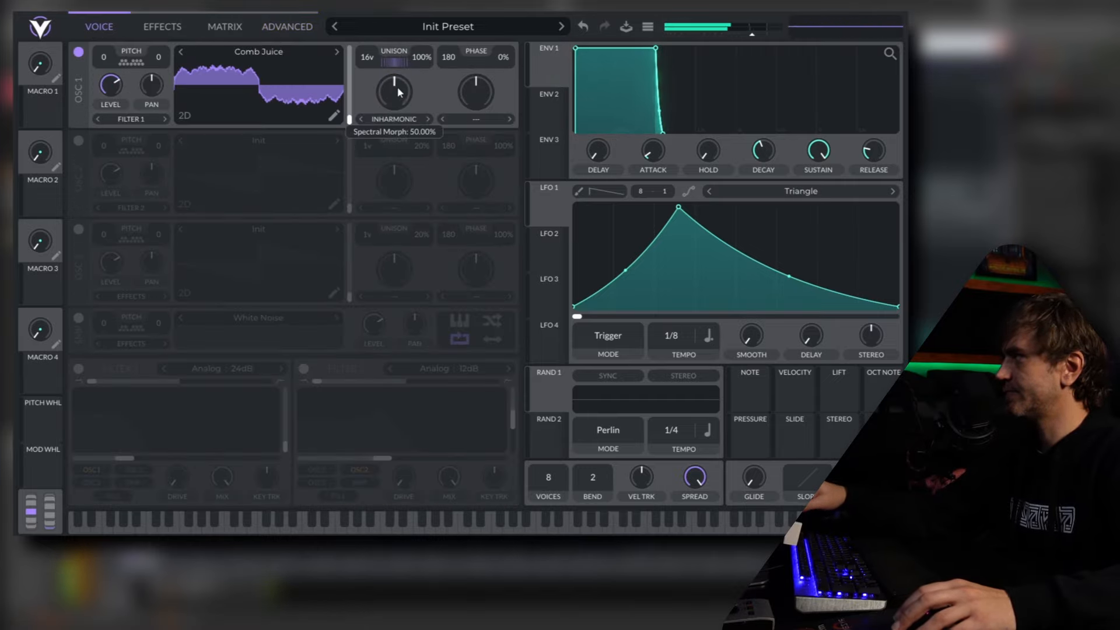
pyautogui.moveTo(350, 112); pyautogui.dragTo(354, 109)
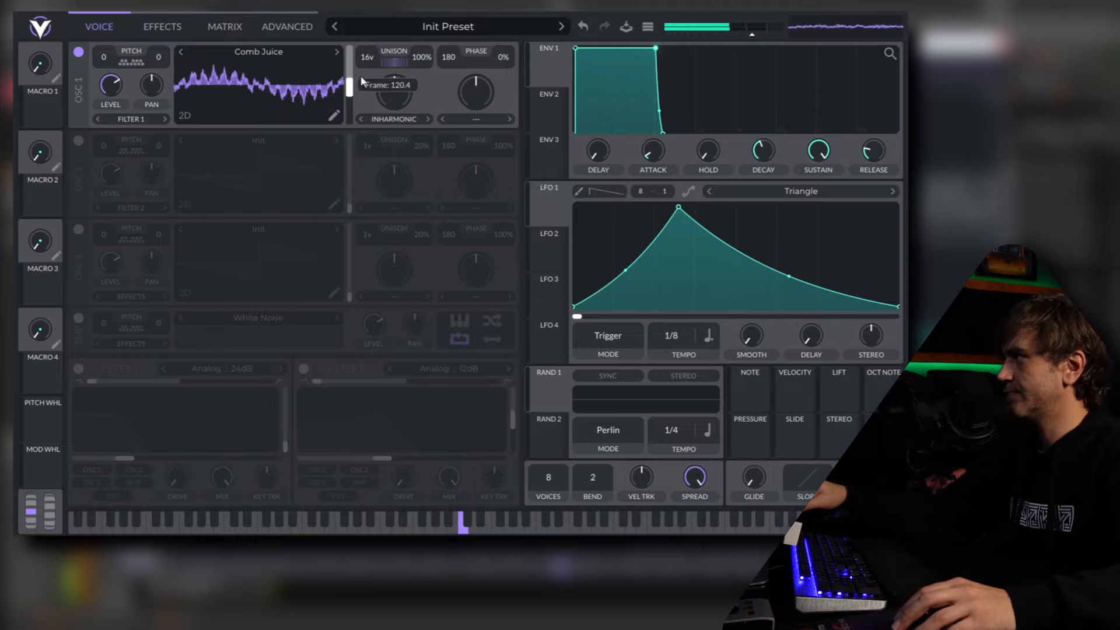
pyautogui.moveTo(350, 103); pyautogui.dragTo(355, 79)
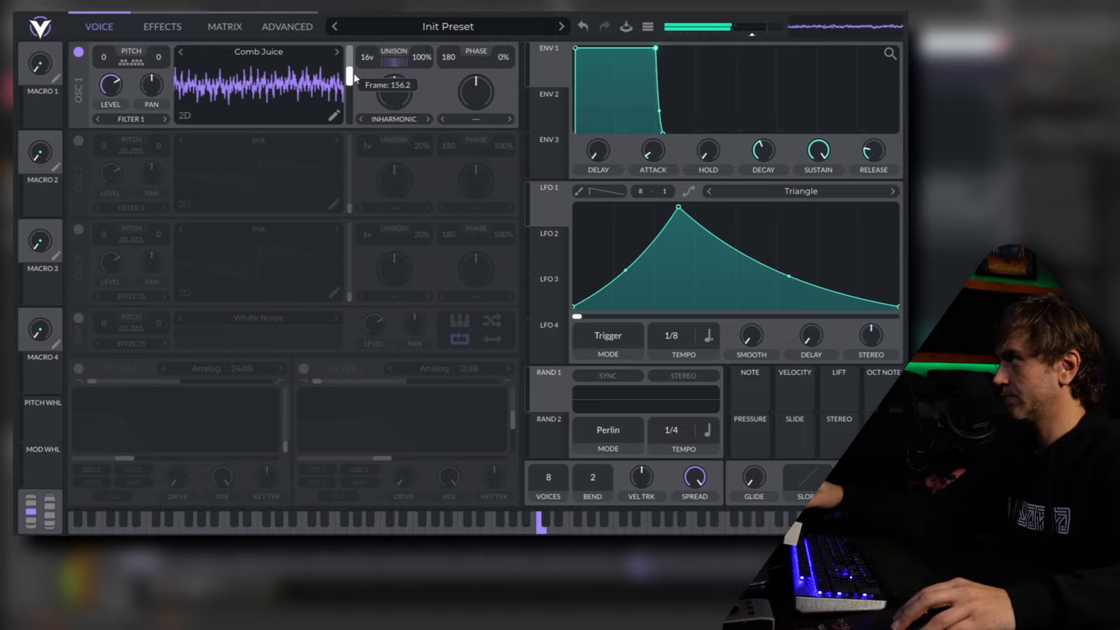
# - Modulate oscillator 1's wavetable frame and spectral morph with Random 1, running at a 1/2 tempo
pyautogui.moveTo(559, 391); pyautogui.dragTo(351, 120)
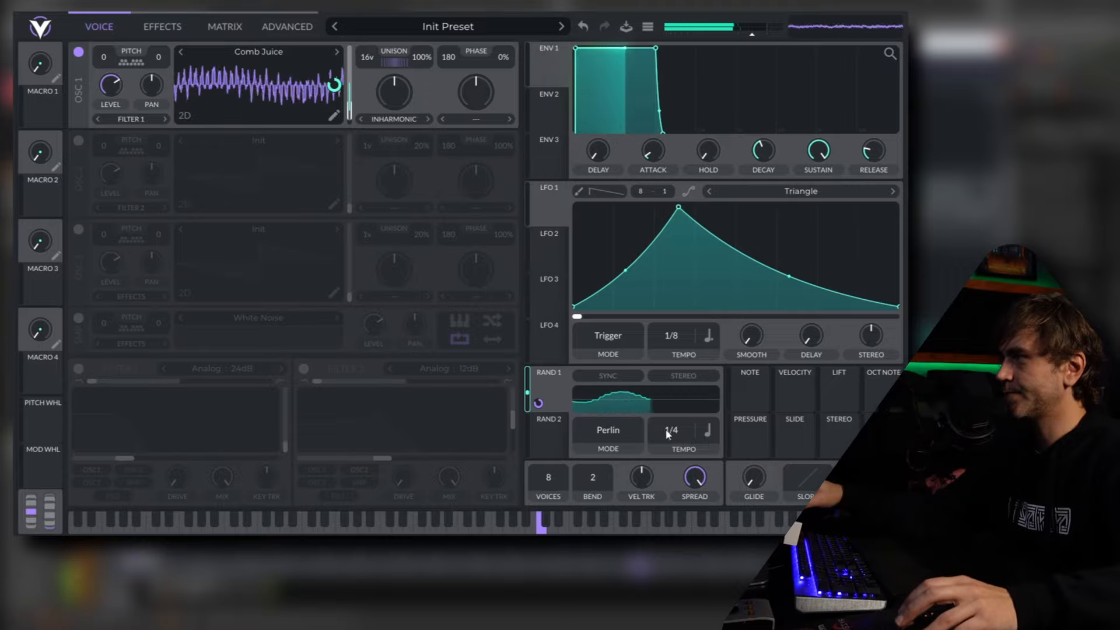
pyautogui.moveTo(686, 440); pyautogui.dragTo(685, 447)
pyautogui.moveTo(348, 103)
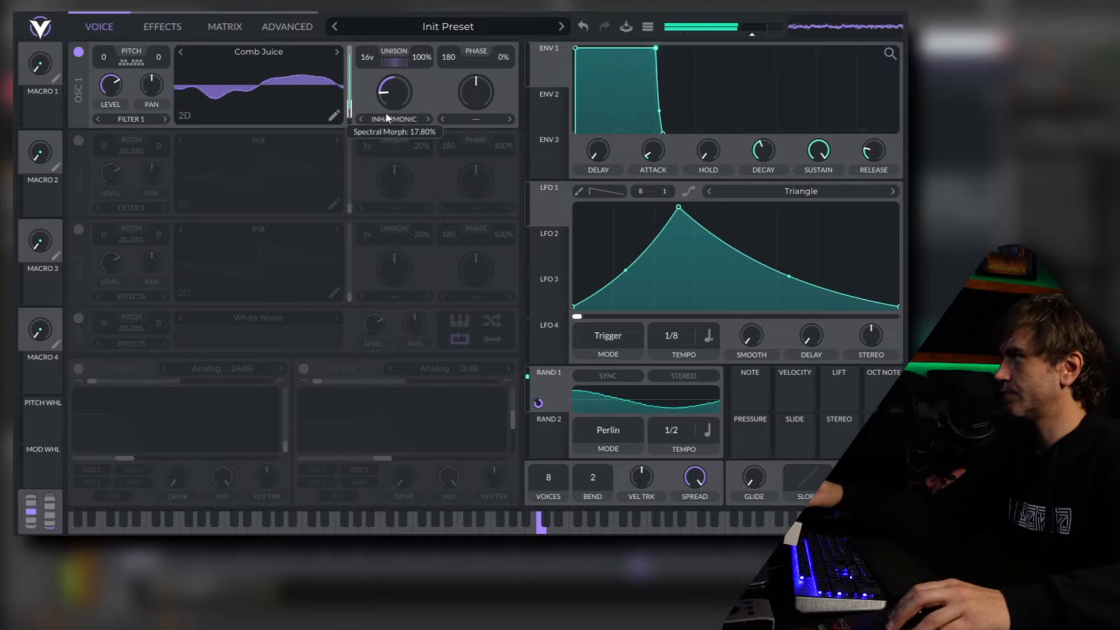
pyautogui.doubleClick(394, 93)
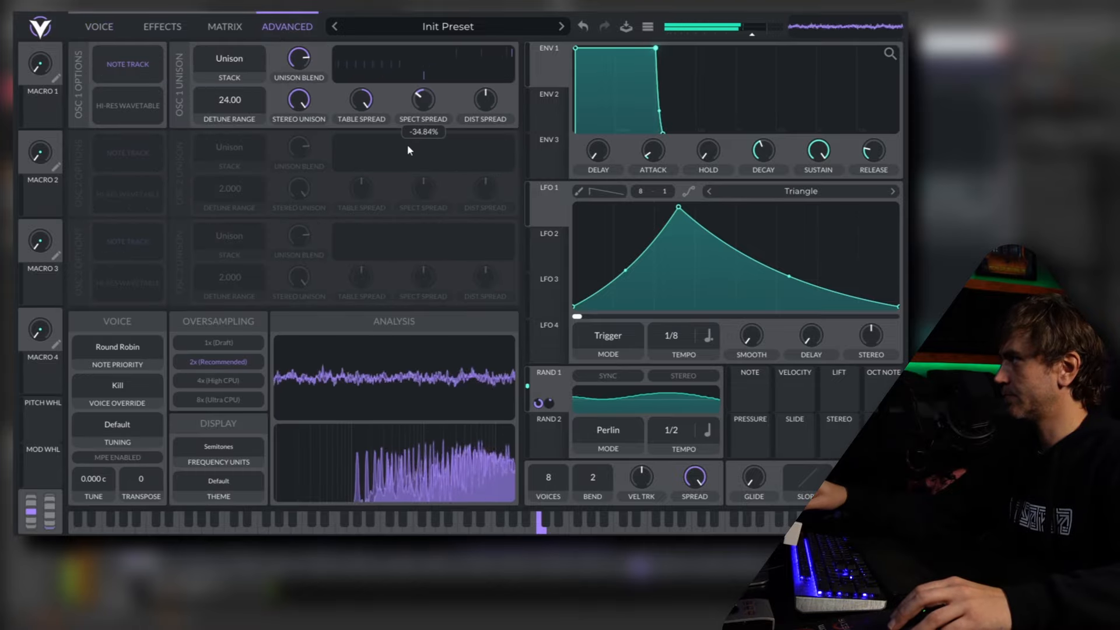
# - Vary oscillator 1's unison spectral spread and lower its table spread to about -29
pyautogui.moveTo(407, 150); pyautogui.dragTo(418, 121)
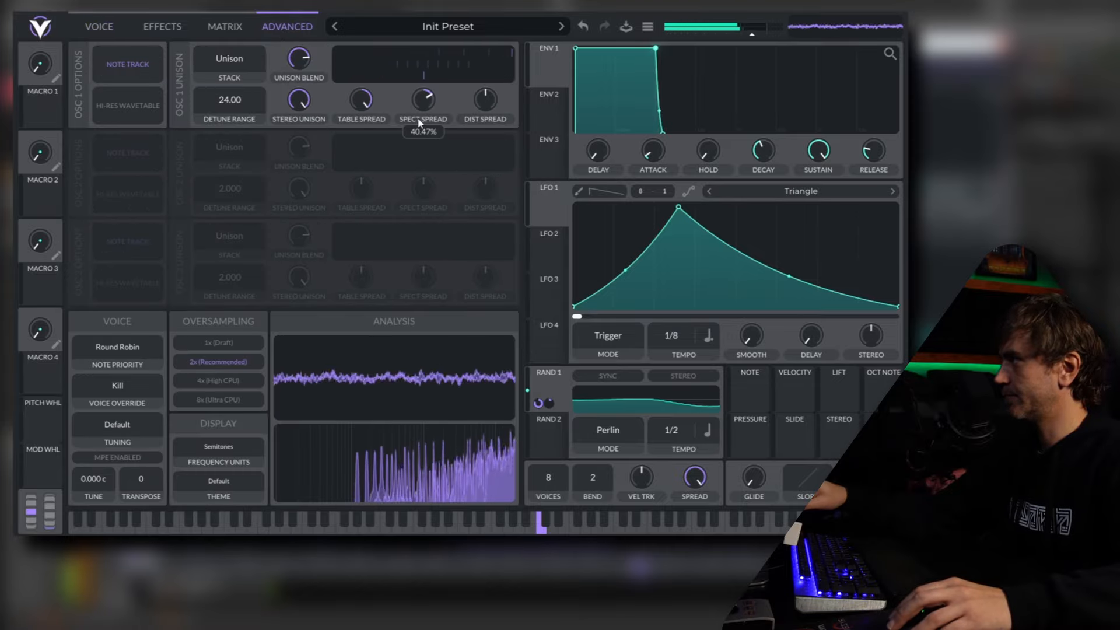
pyautogui.moveTo(362, 100); pyautogui.dragTo(362, 132)
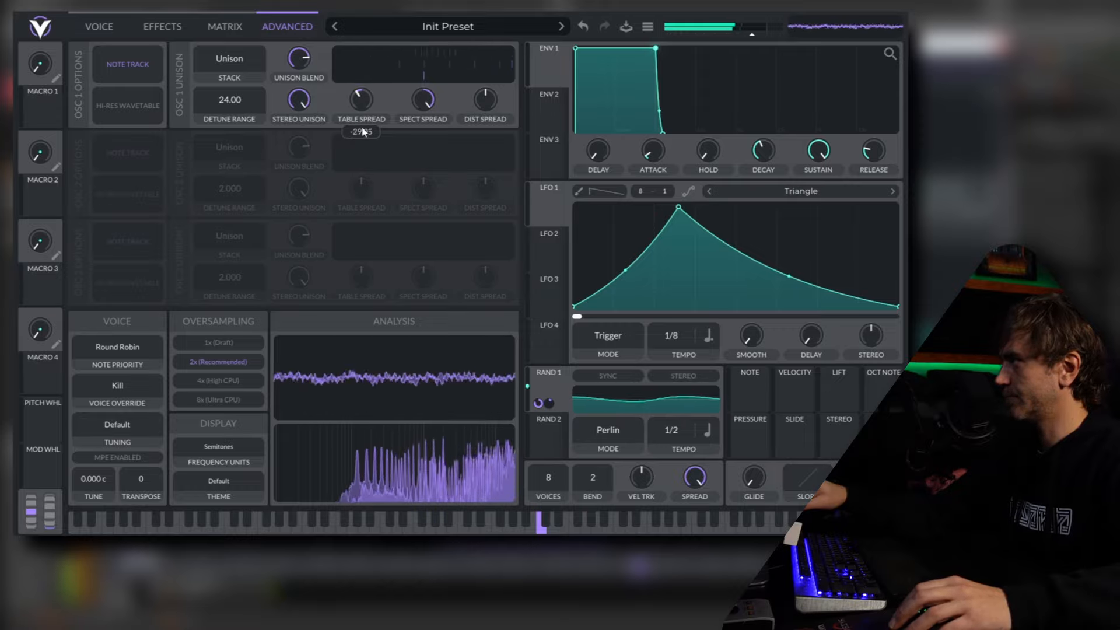
pyautogui.click(224, 27)
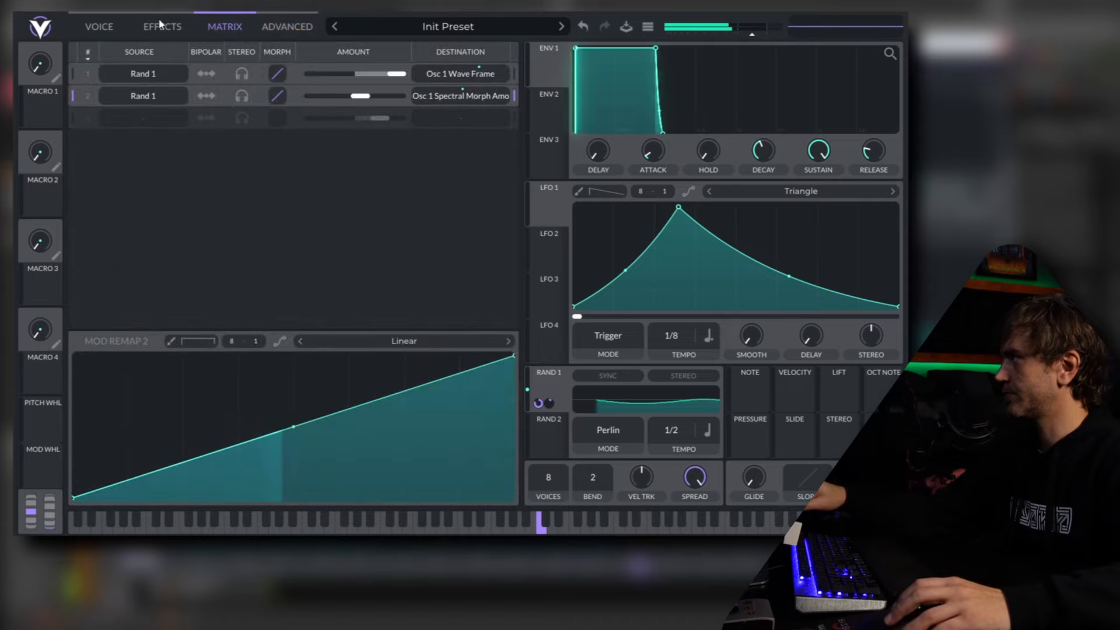
# - Turn on the Chorus and Delay effects, setting the delay to 1/64 tempo, about 77% feedback and a filter that cuts its lows
pyautogui.click(162, 27)
pyautogui.click(78, 52)
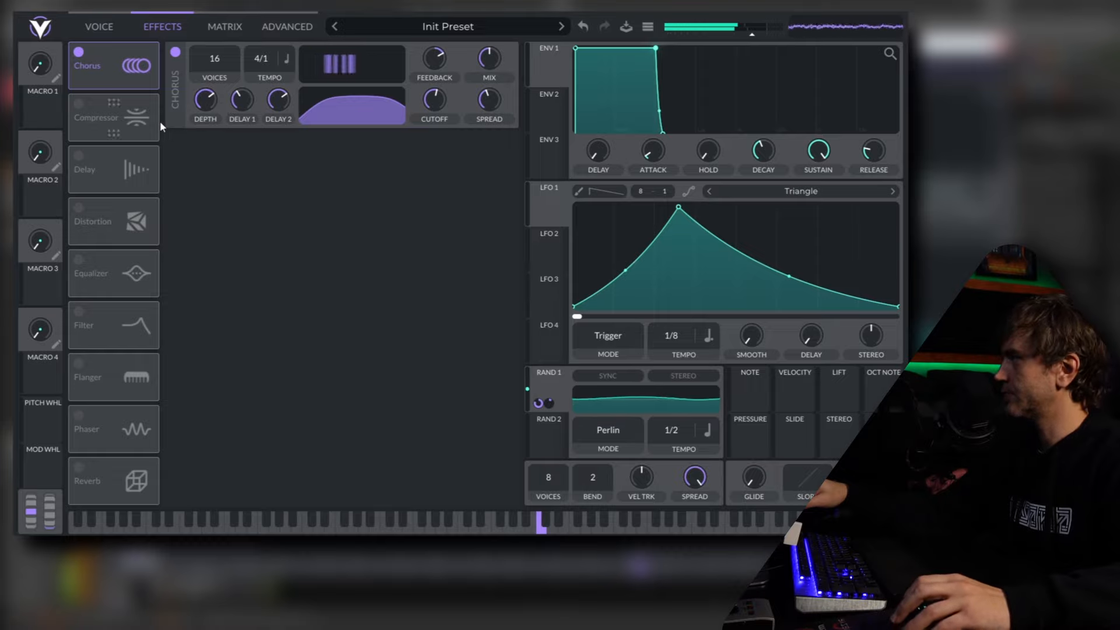
pyautogui.click(78, 155)
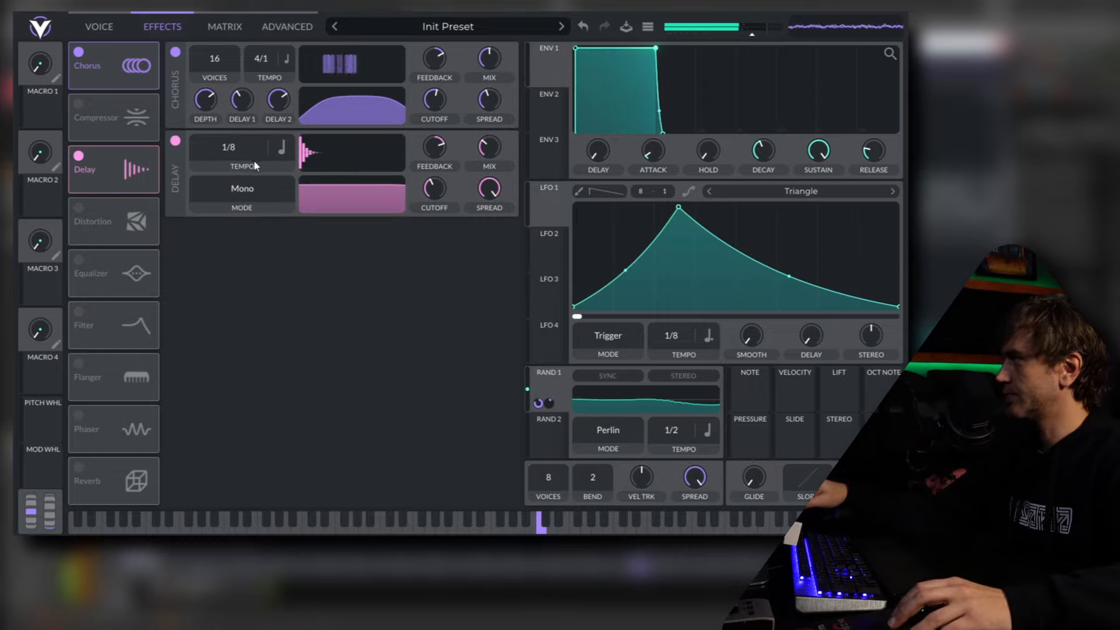
pyautogui.moveTo(238, 145); pyautogui.dragTo(263, 114)
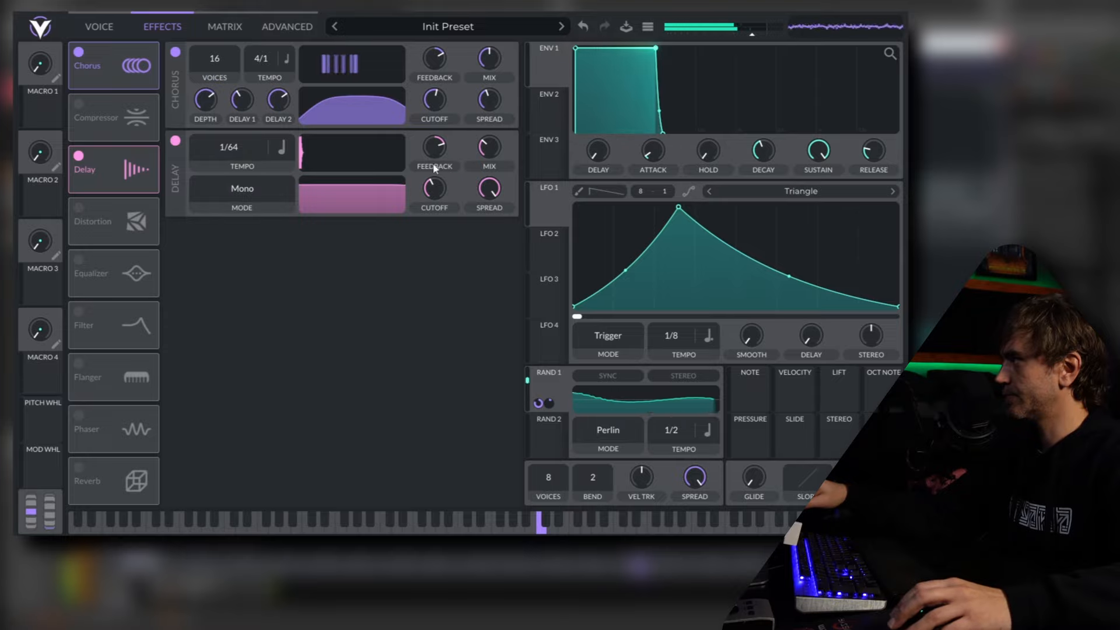
pyautogui.moveTo(342, 188); pyautogui.dragTo(382, 214)
pyautogui.moveTo(431, 144); pyautogui.dragTo(436, 140)
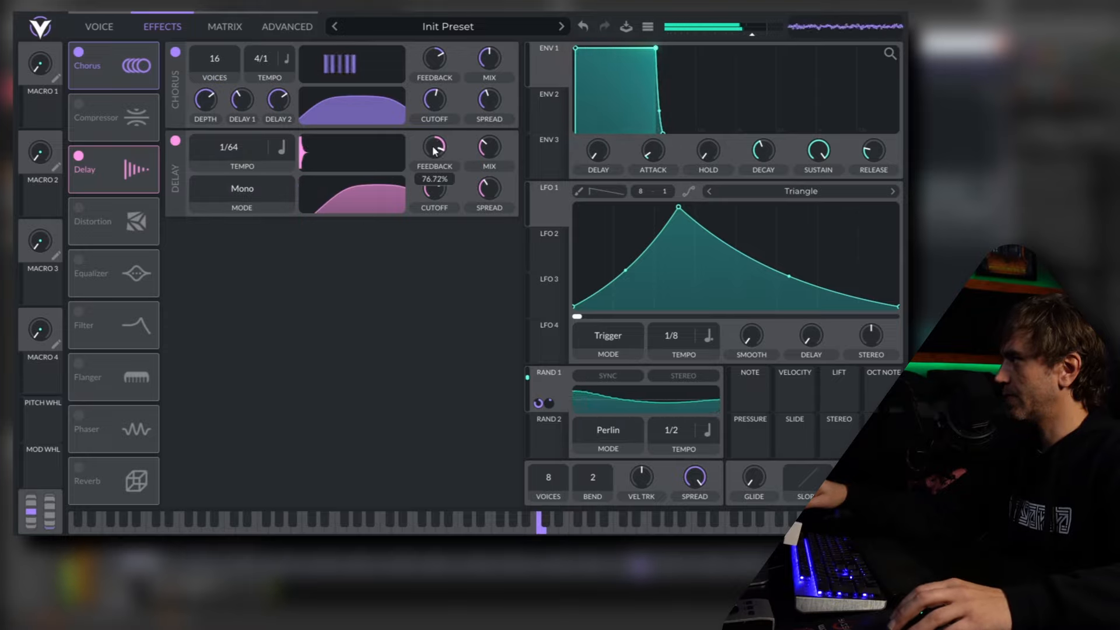
# - Turn on the Reverb effect and reduce its mix
pyautogui.click(78, 467)
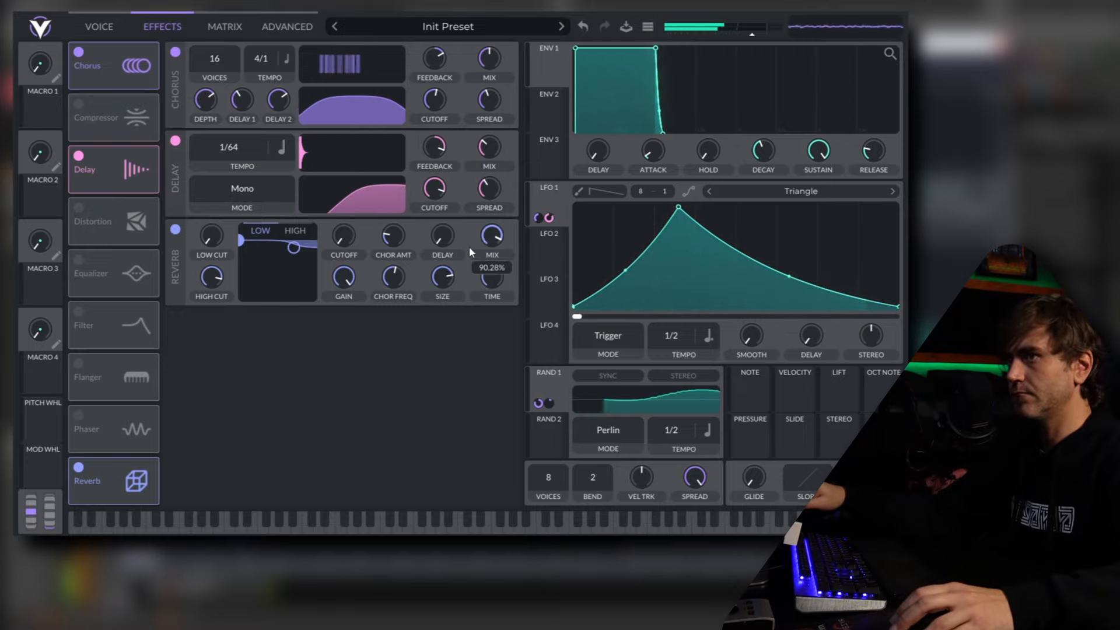
pyautogui.moveTo(469, 249); pyautogui.dragTo(477, 286)
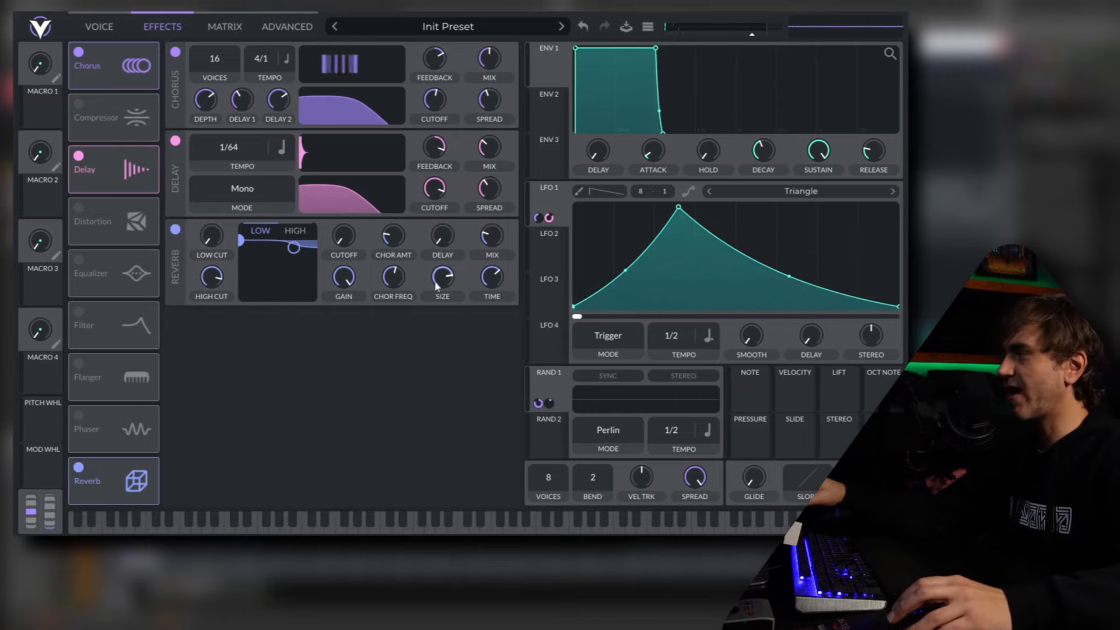
# - Switch Random 1 to Sample & Hold mode and set its tempo to 1/16
pyautogui.click(97, 27)
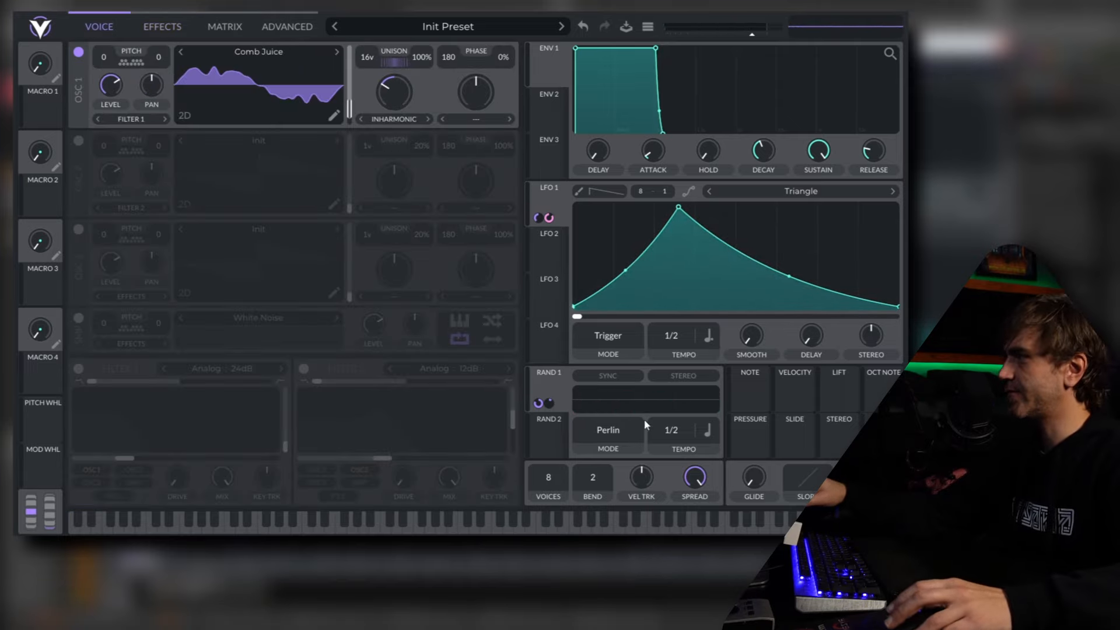
pyautogui.click(608, 432)
pyautogui.click(607, 469)
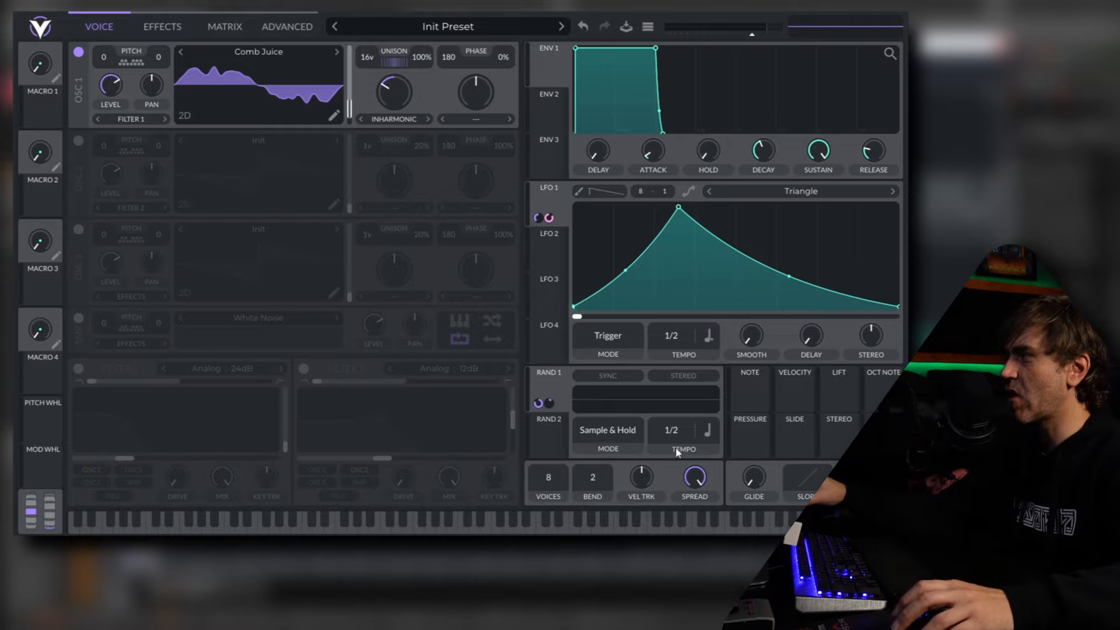
pyautogui.moveTo(691, 420); pyautogui.dragTo(698, 399)
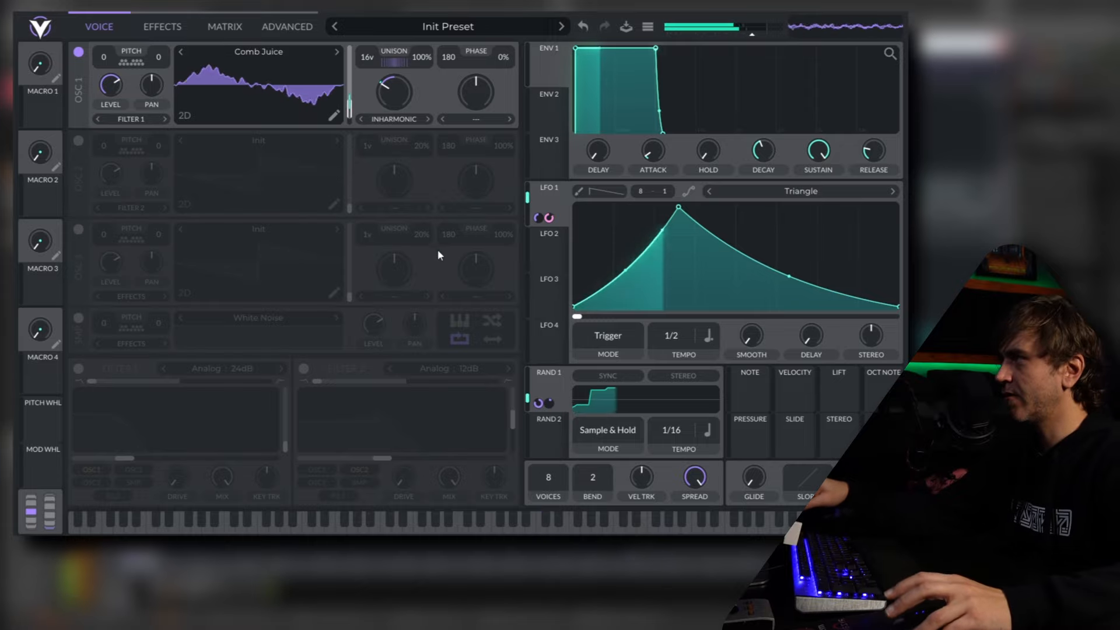
# - Turn off the Reverb and Delay effects
pyautogui.click(176, 29)
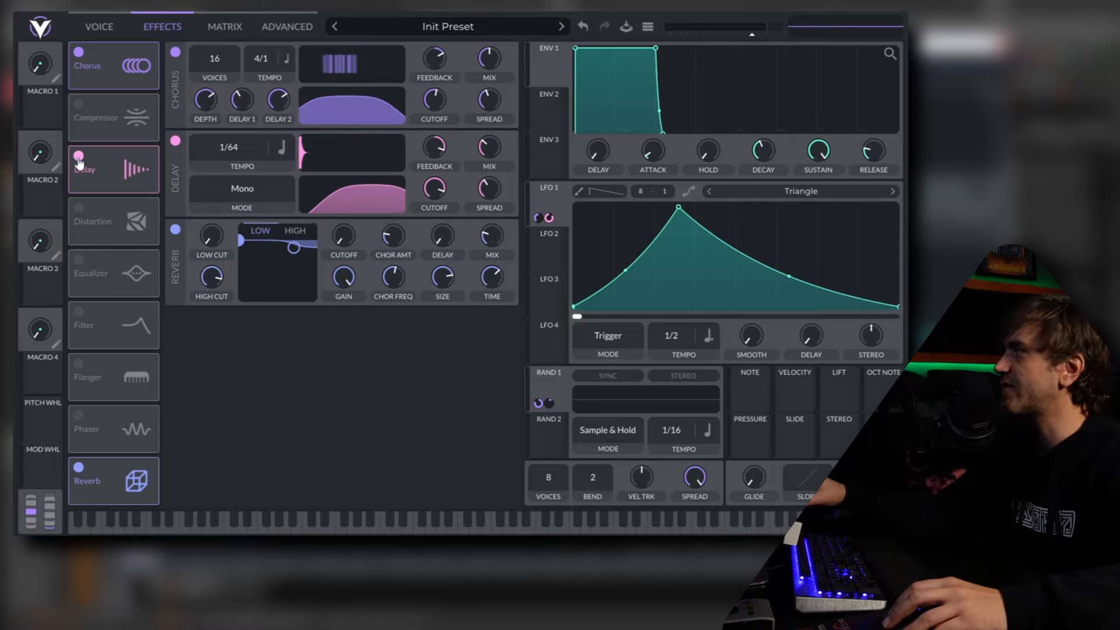
pyautogui.click(78, 466)
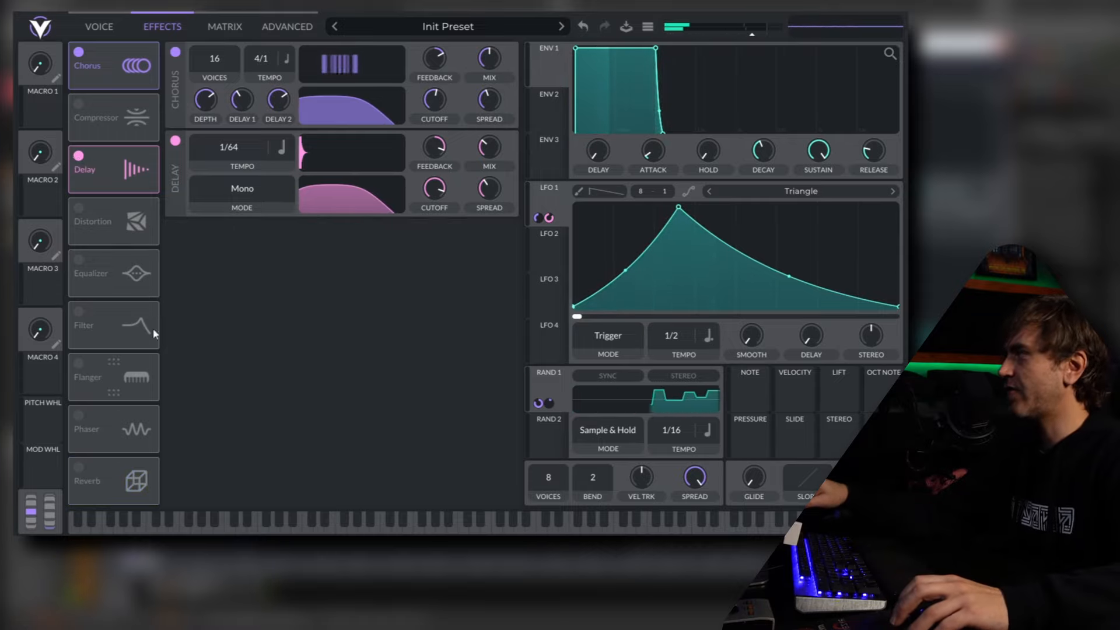
pyautogui.click(79, 155)
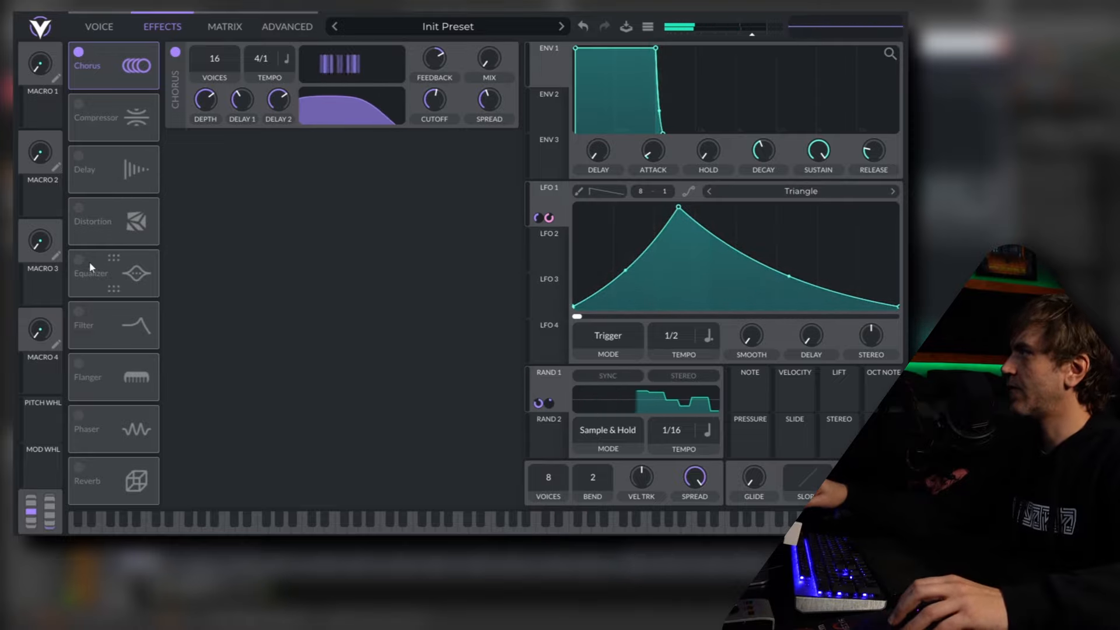
# - Turn on the Filter effect and modulate its cutoff with LFO 2
pyautogui.click(84, 310)
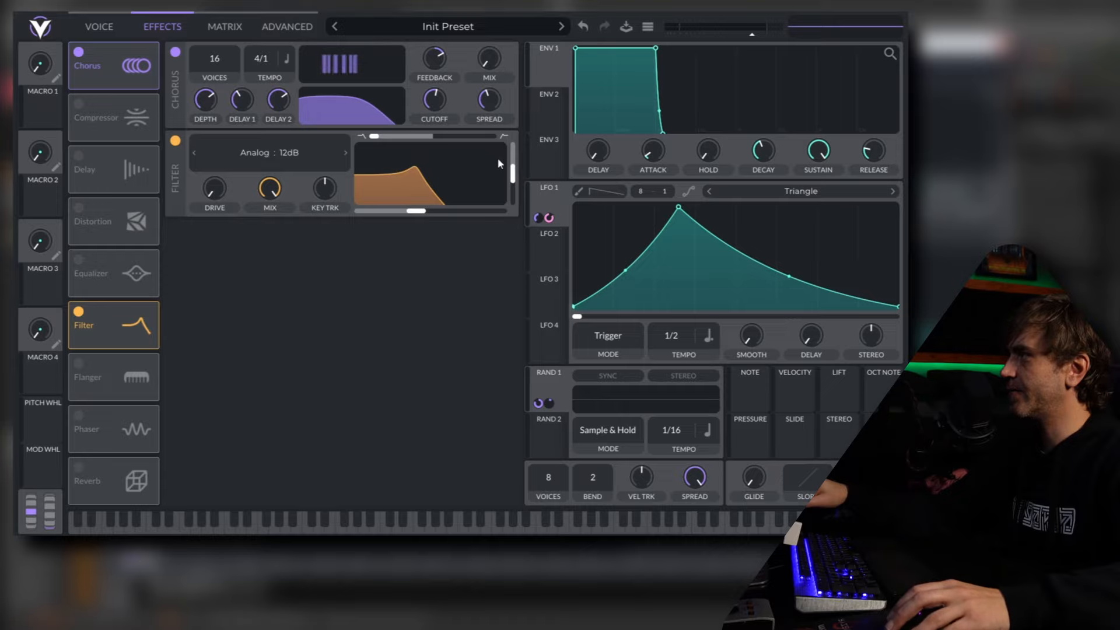
pyautogui.click(554, 236)
pyautogui.moveTo(545, 254); pyautogui.dragTo(436, 205)
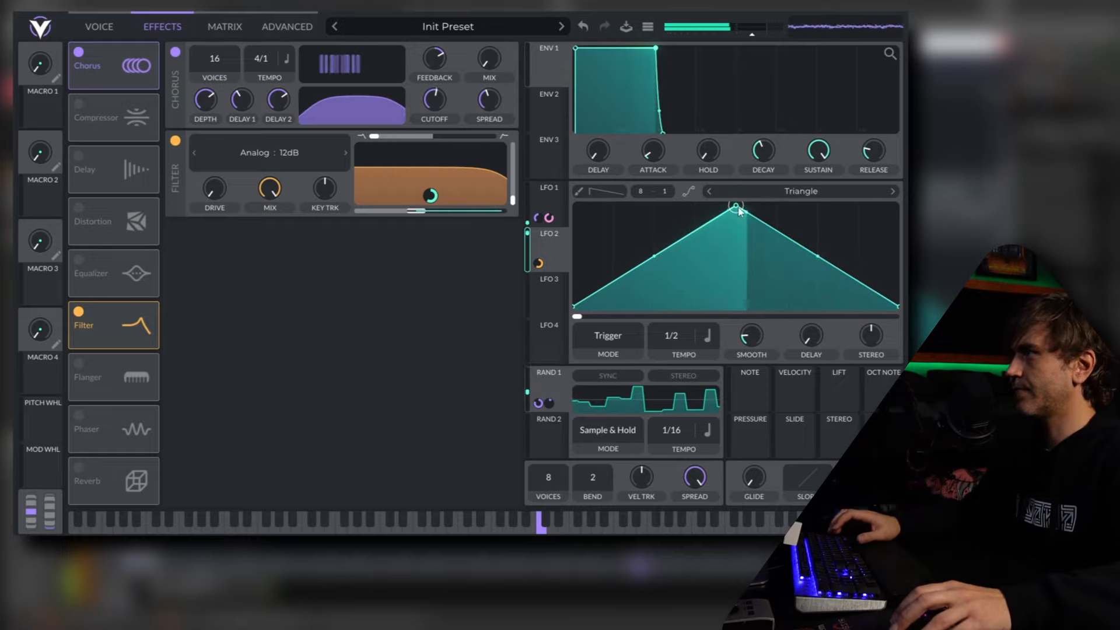
# - Reshape LFO 2 into a row of eight falling ramps with varied peak heights and inward-curved slopes
pyautogui.moveTo(736, 207); pyautogui.dragTo(574, 207)
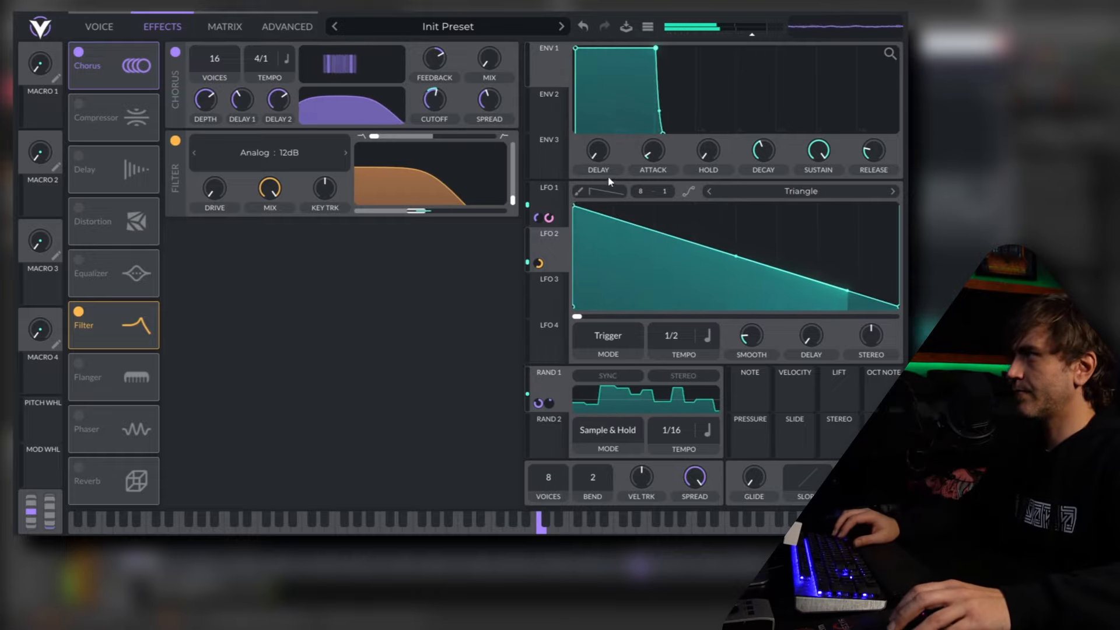
pyautogui.click(601, 192)
pyautogui.click(579, 192)
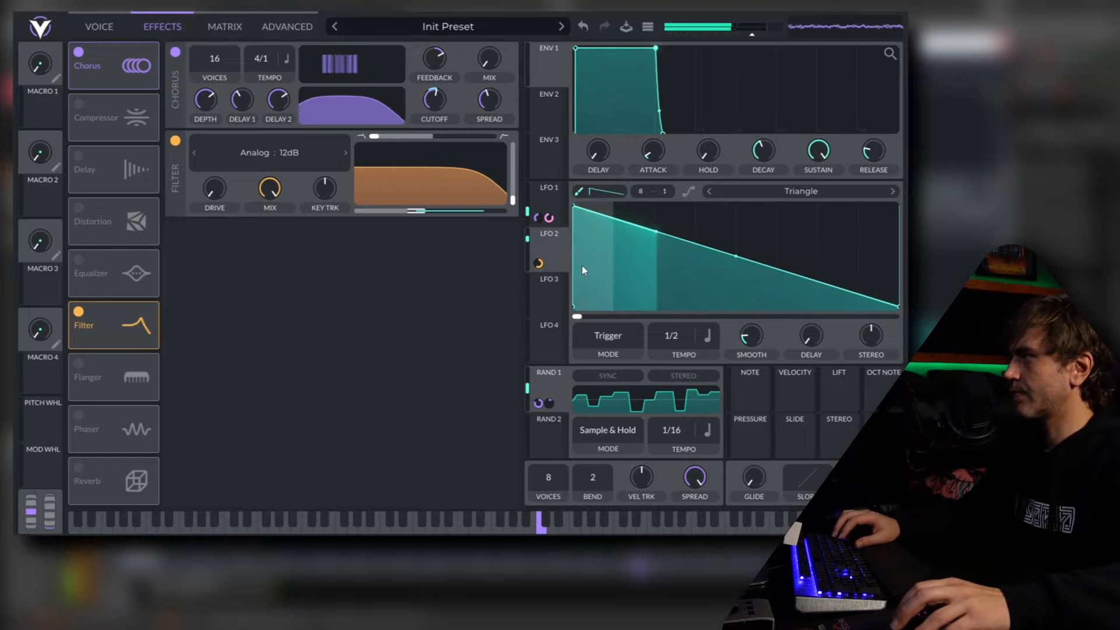
pyautogui.moveTo(586, 287)
pyautogui.mouseDown()
pyautogui.moveTo(763, 226)
pyautogui.moveTo(617, 237)
pyautogui.moveTo(856, 201)
pyautogui.moveTo(884, 240)
pyautogui.mouseUp()
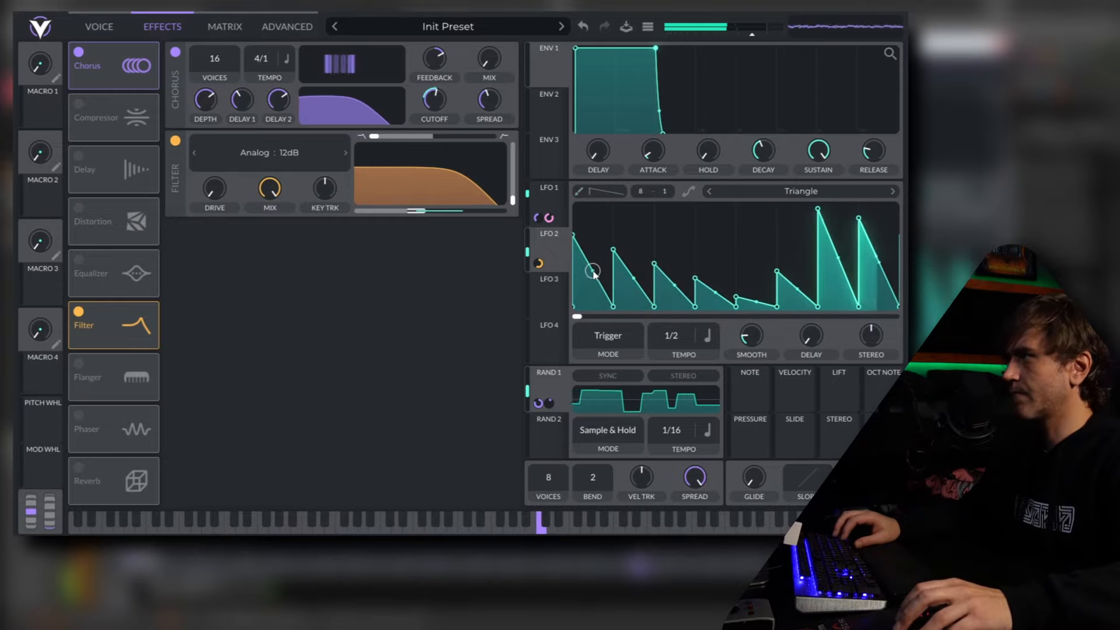
pyautogui.moveTo(589, 270); pyautogui.dragTo(589, 296)
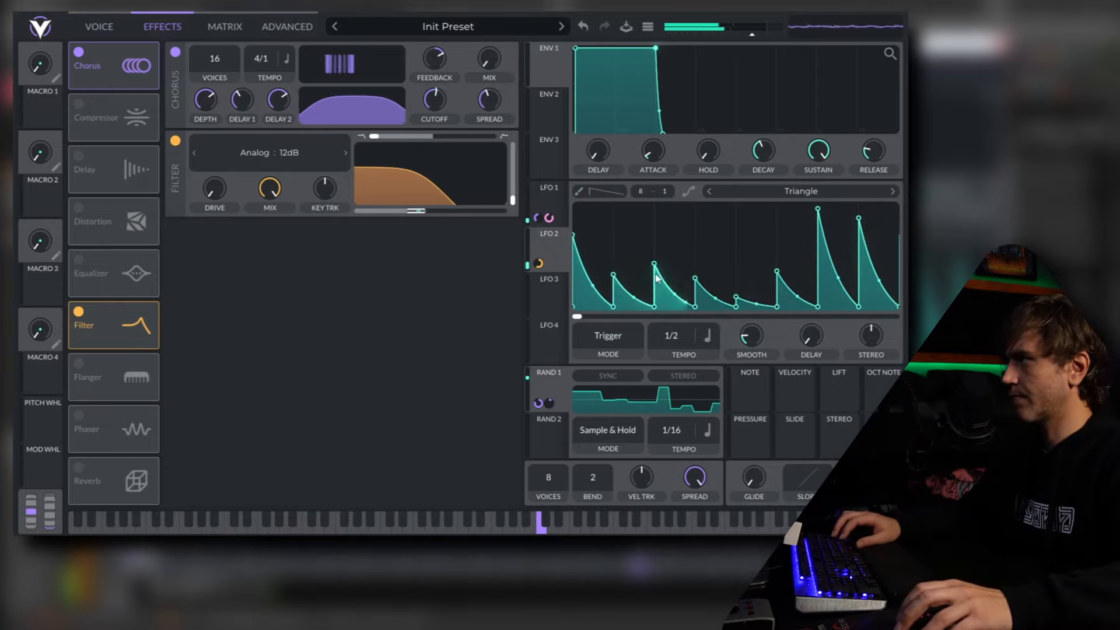
# - Raise LFO 2's third and fifth peaks, lower the seventh, and bow the third, fifth and sixth slopes outward
pyautogui.moveTo(653, 265); pyautogui.dragTo(648, 225)
pyautogui.moveTo(735, 298); pyautogui.dragTo(736, 242)
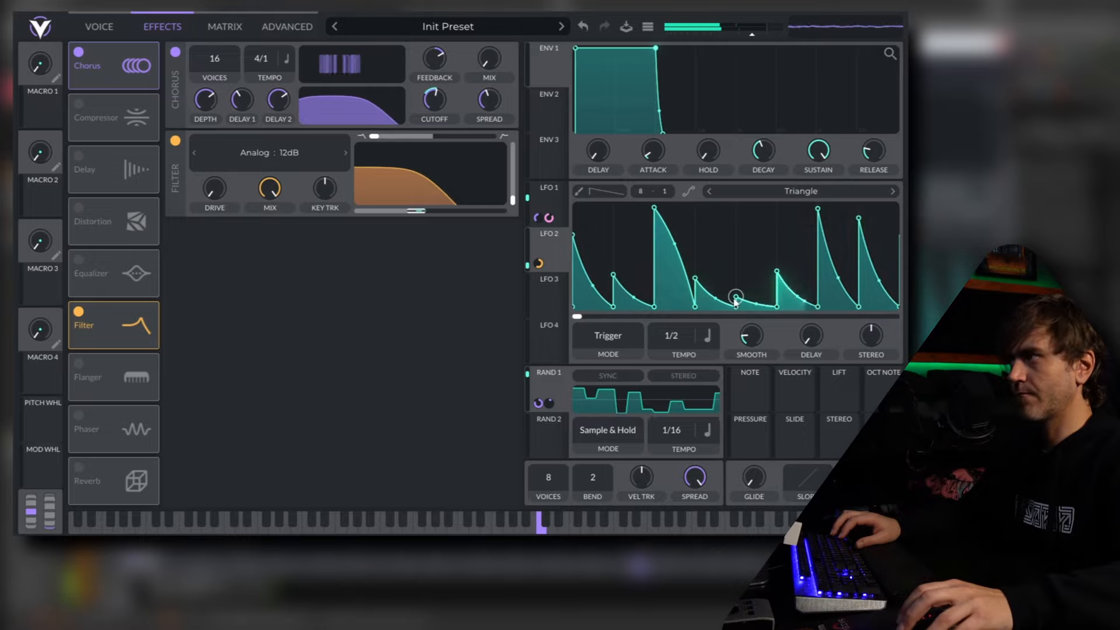
pyautogui.moveTo(756, 287); pyautogui.dragTo(756, 267)
pyautogui.moveTo(752, 344)
pyautogui.mouseDown()
pyautogui.moveTo(748, 376)
pyautogui.moveTo(754, 325)
pyautogui.moveTo(750, 334)
pyautogui.mouseUp()
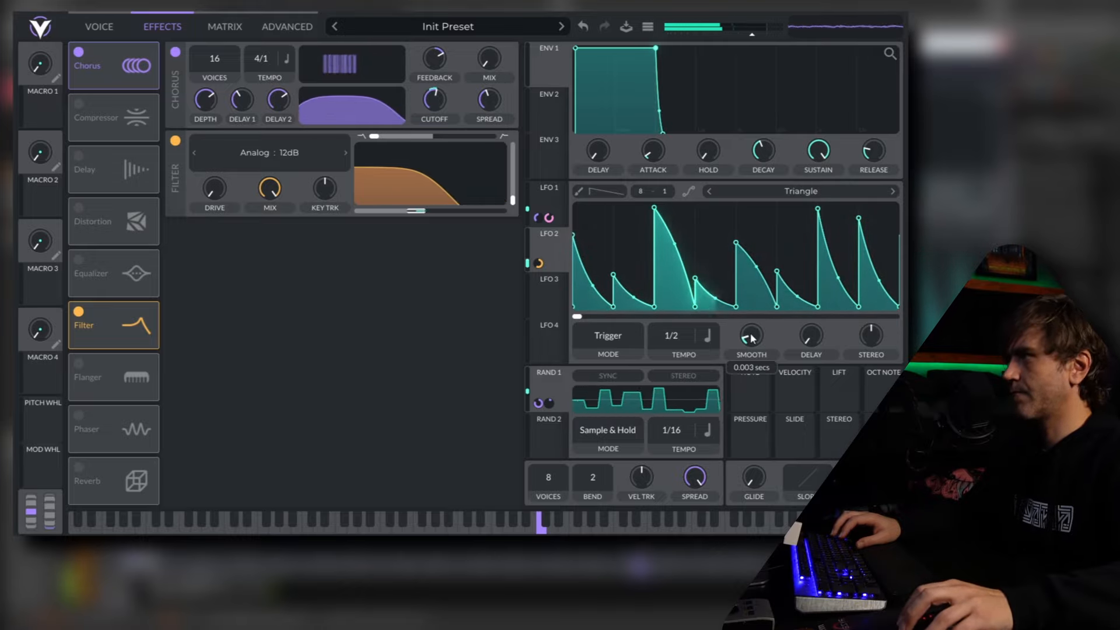
pyautogui.moveTo(837, 278); pyautogui.dragTo(797, 279)
pyautogui.moveTo(819, 213); pyautogui.dragTo(817, 258)
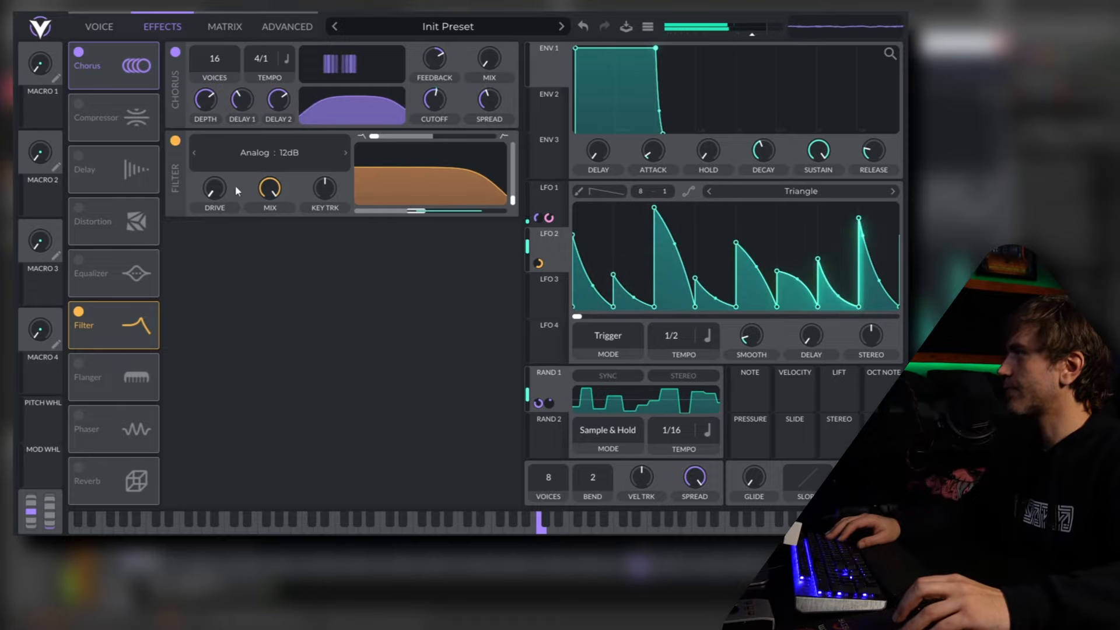
# - Add LFO 1 as a modulator of the Filter effect's cutoff and lower the base cutoff
pyautogui.moveTo(374, 136)
pyautogui.mouseDown()
pyautogui.moveTo(466, 136)
pyautogui.moveTo(361, 137)
pyautogui.mouseUp()
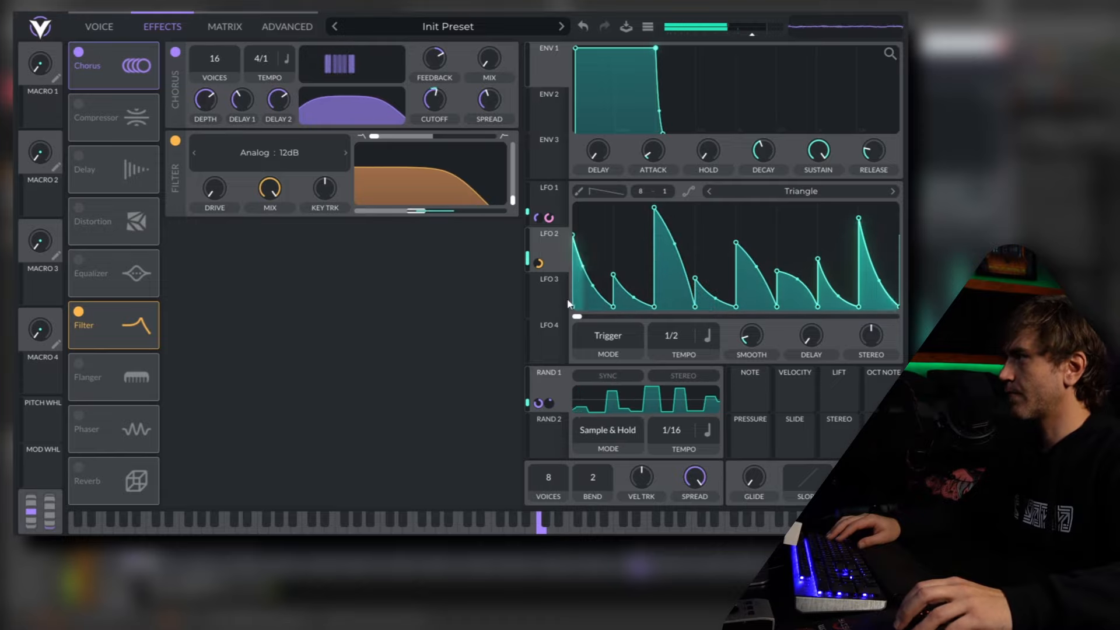
pyautogui.click(549, 192)
pyautogui.moveTo(537, 218); pyautogui.dragTo(430, 195)
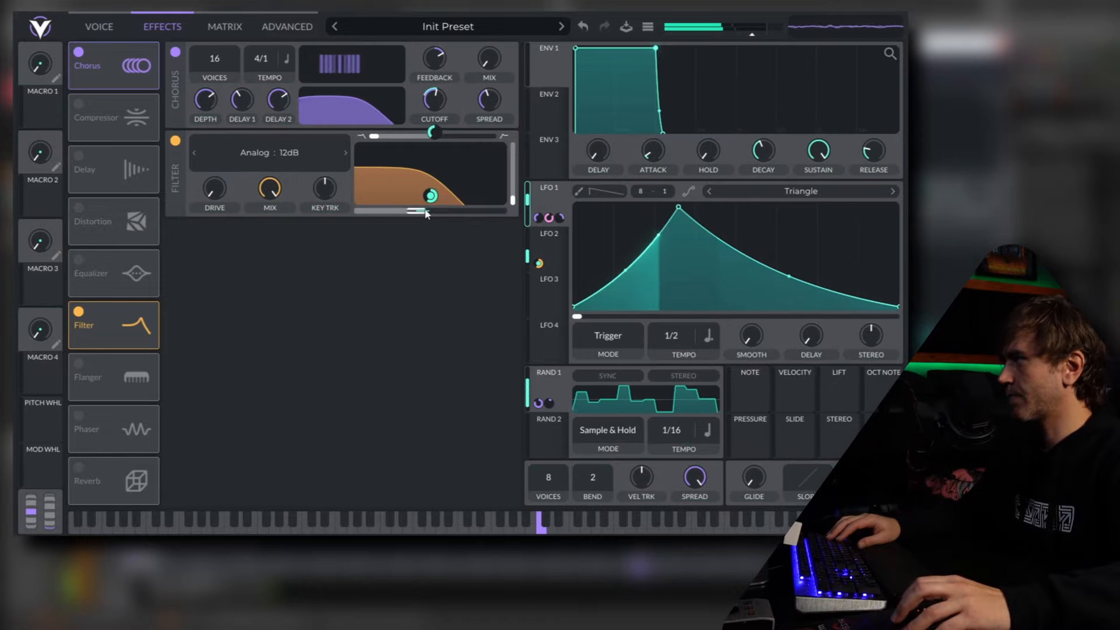
pyautogui.moveTo(557, 206); pyautogui.dragTo(441, 198)
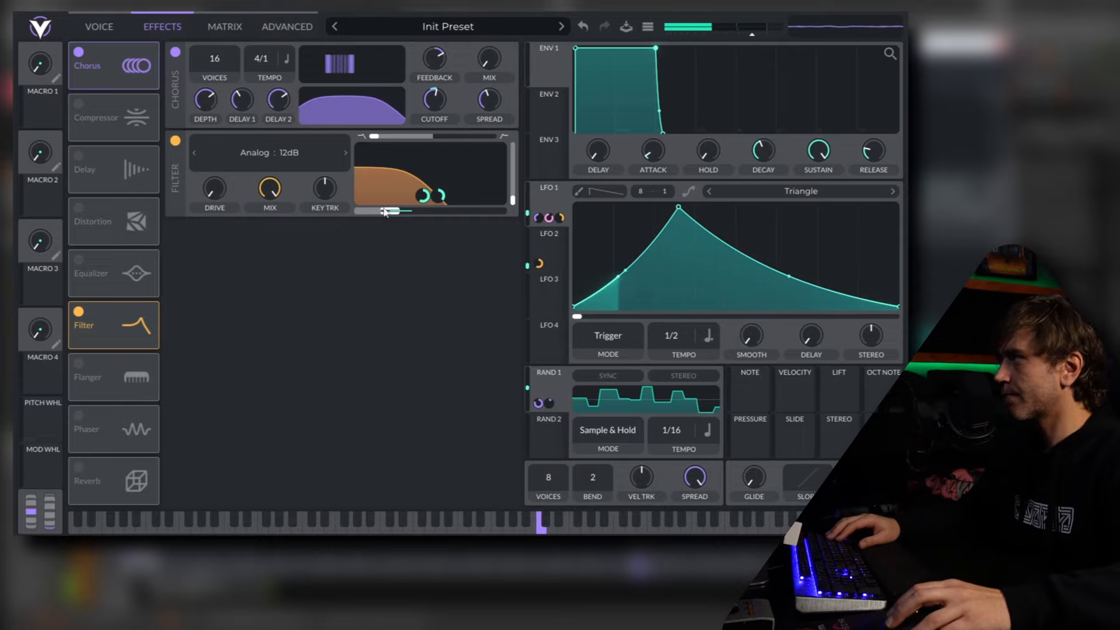
# - Set oscillator 1's transpose to 0
pyautogui.click(97, 26)
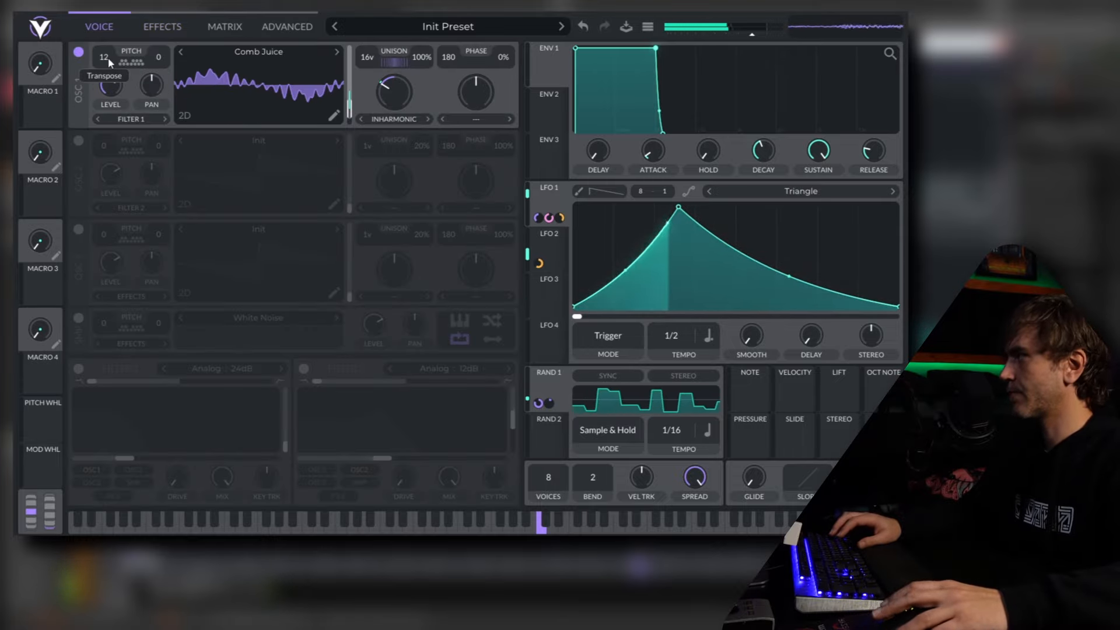
pyautogui.doubleClick(107, 57)
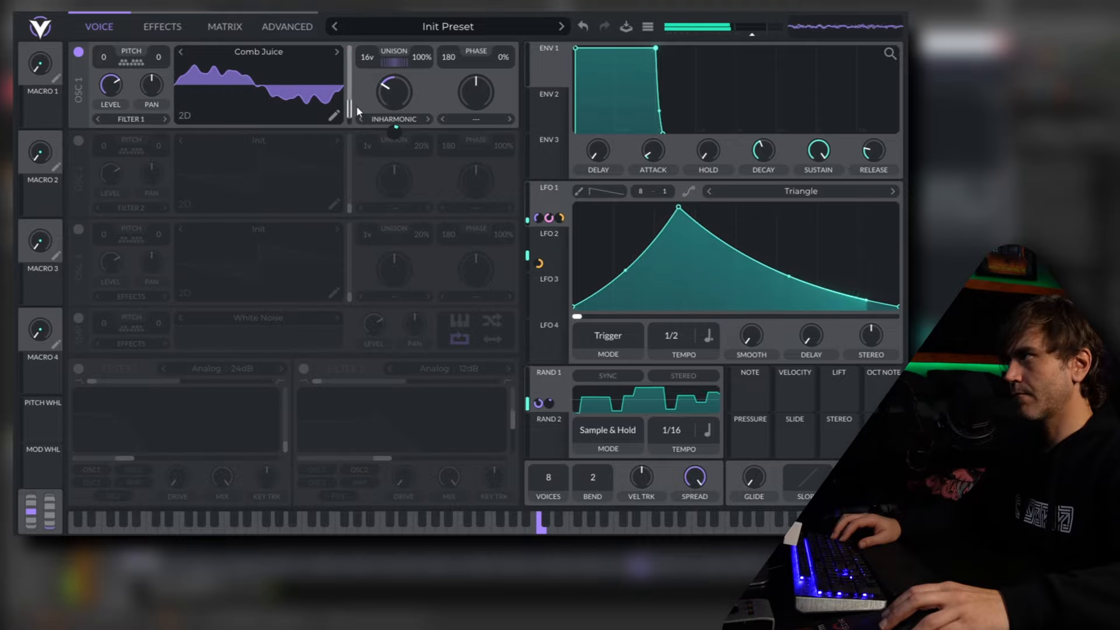
pyautogui.moveTo(347, 108)
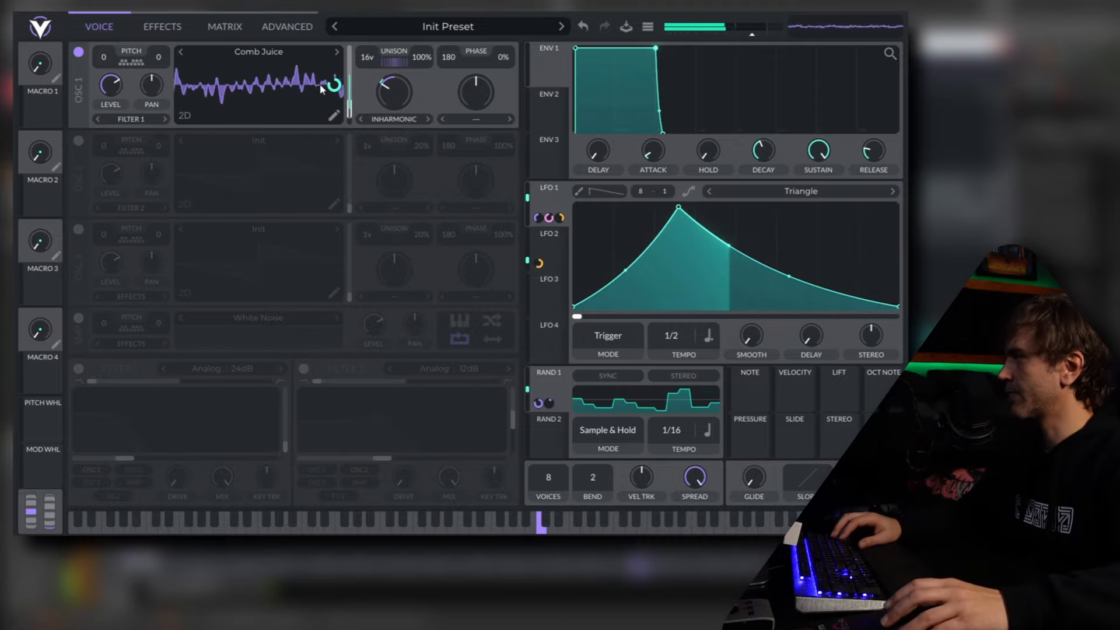
# - Turn on the Phaser effect, and move the Delay directly after it and turn it on
pyautogui.click(141, 28)
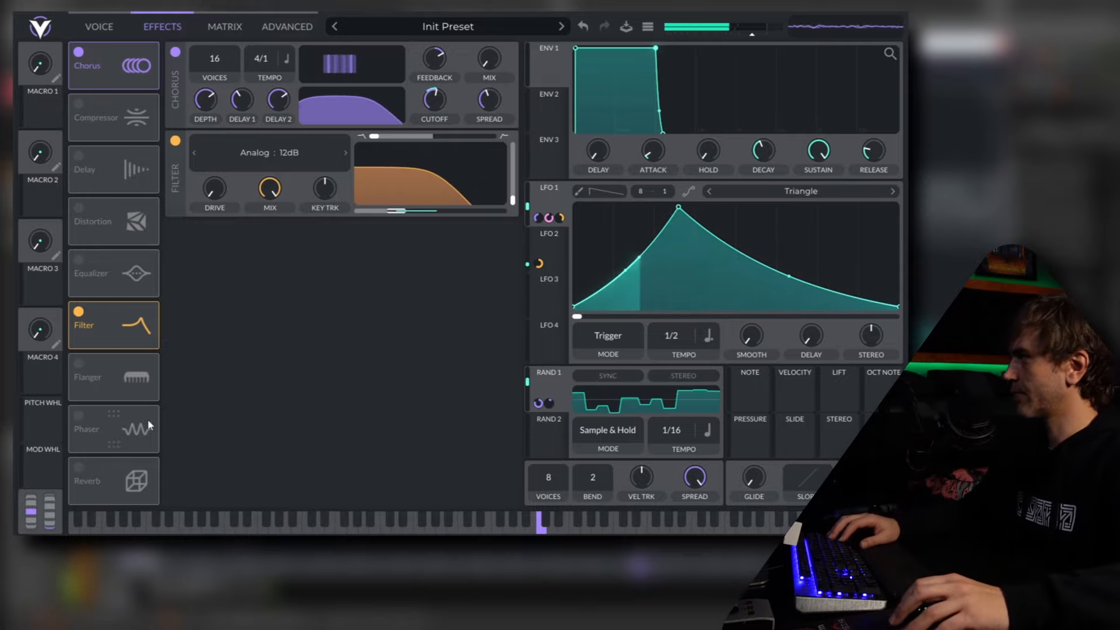
pyautogui.click(78, 415)
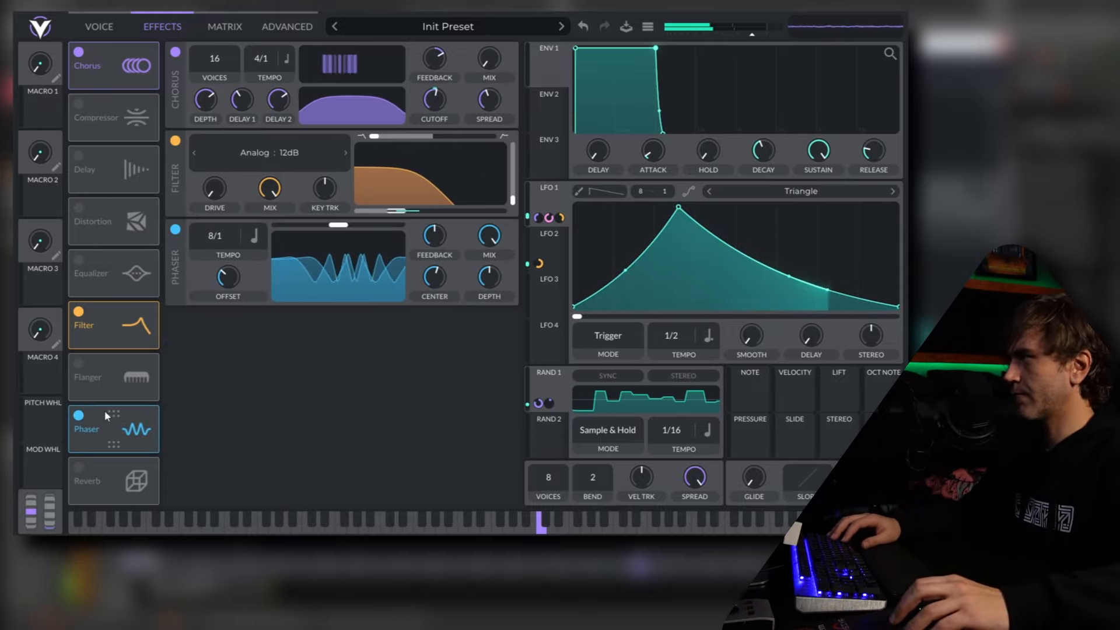
pyautogui.moveTo(128, 170); pyautogui.dragTo(136, 422)
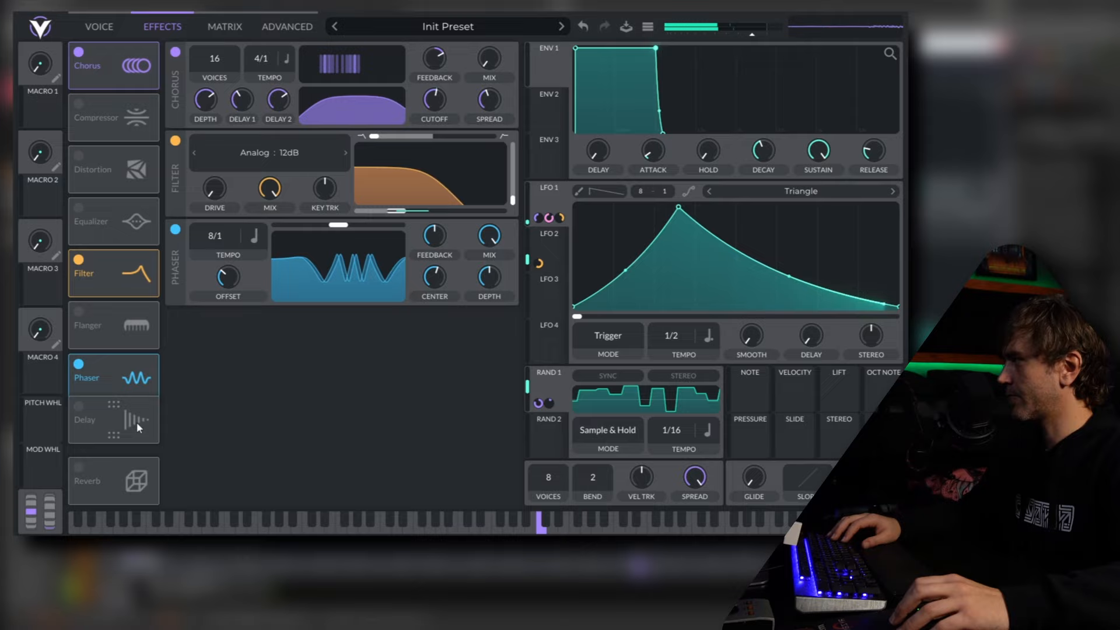
pyautogui.click(78, 415)
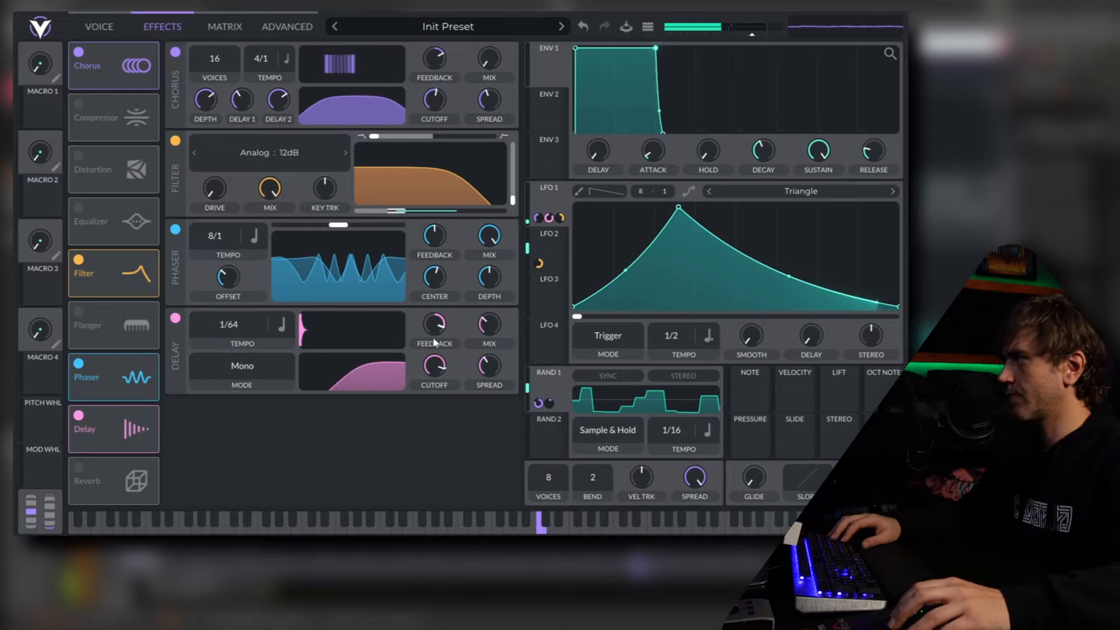
# - Set the Delay tempo to 1/16 with dotted timing
pyautogui.moveTo(240, 328); pyautogui.dragTo(238, 358)
pyautogui.click(280, 326)
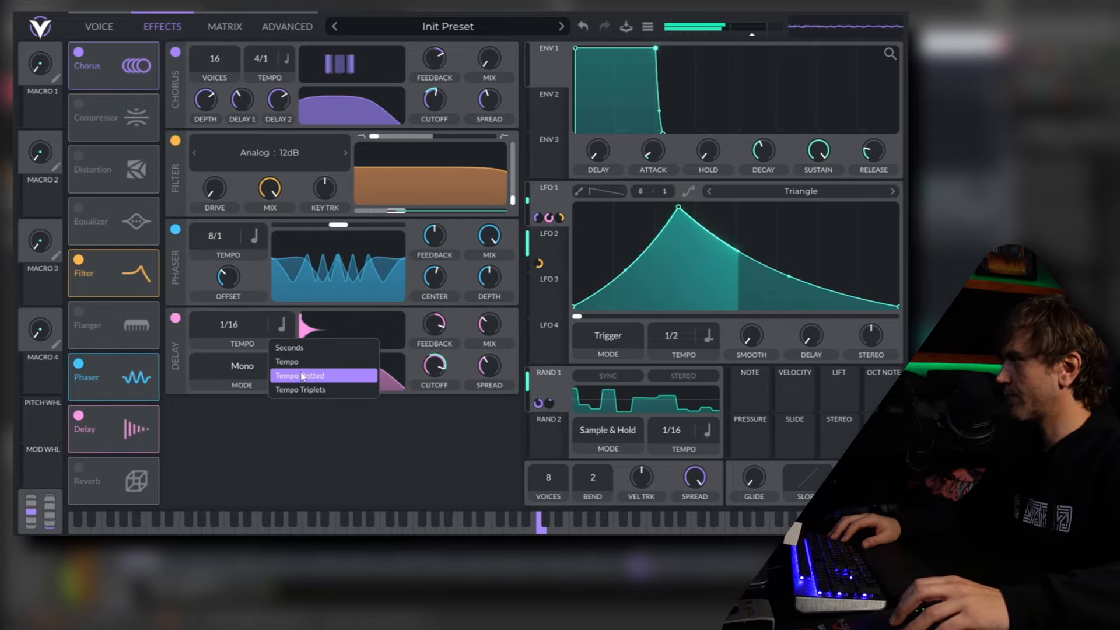
pyautogui.click(276, 372)
# - Switch the Delay to Ping Pong mode and reset its cutoff to the default without LFO 1 modulation
pyautogui.click(253, 367)
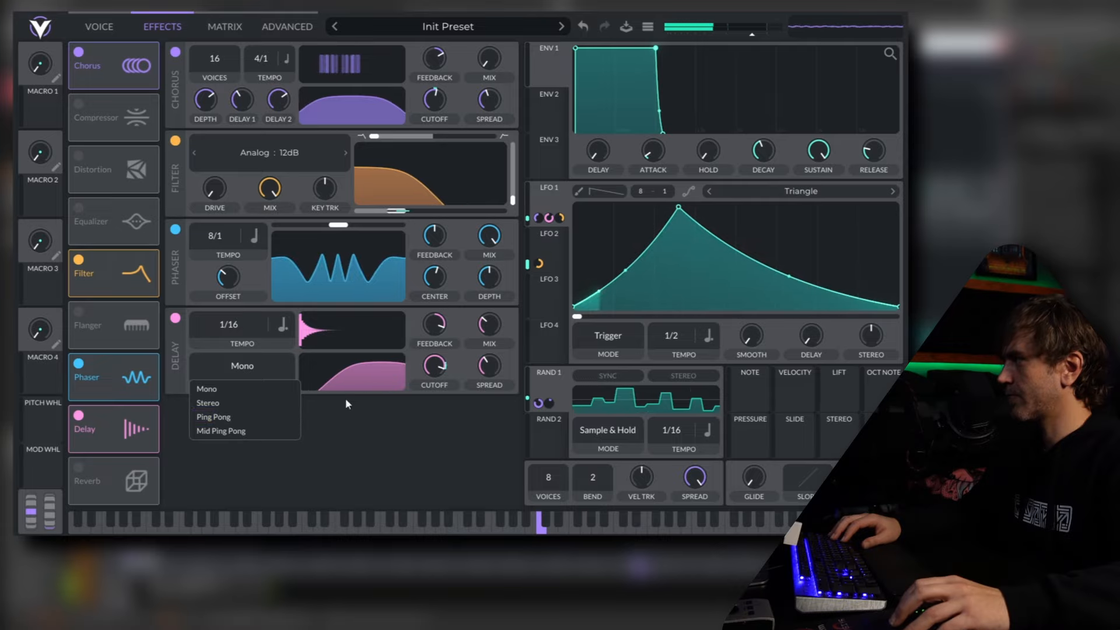
pyautogui.click(237, 417)
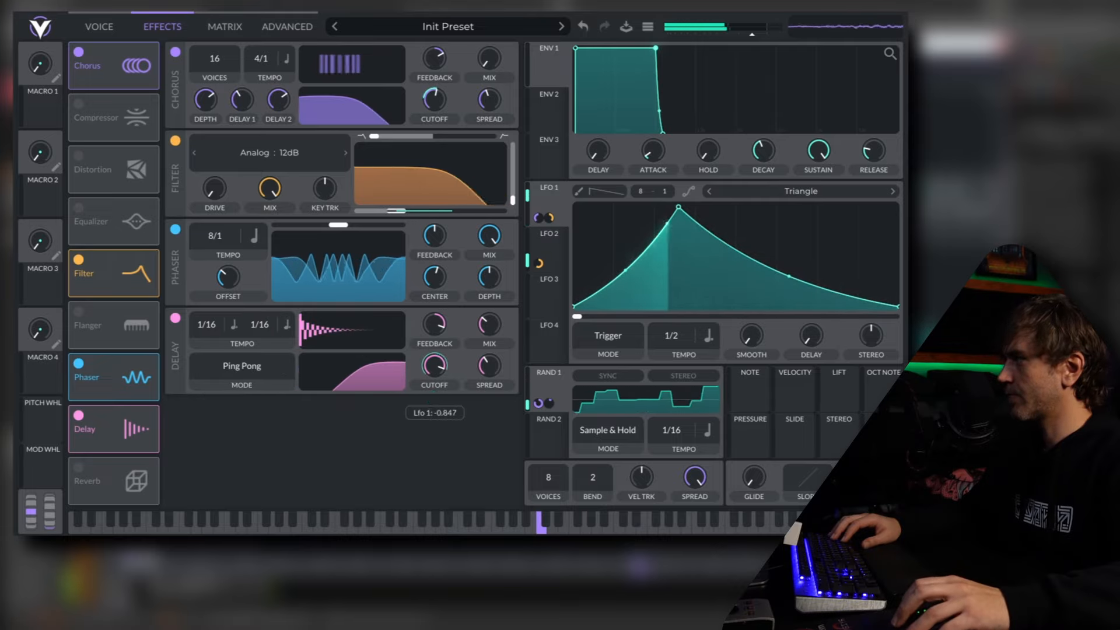
pyautogui.doubleClick(435, 369)
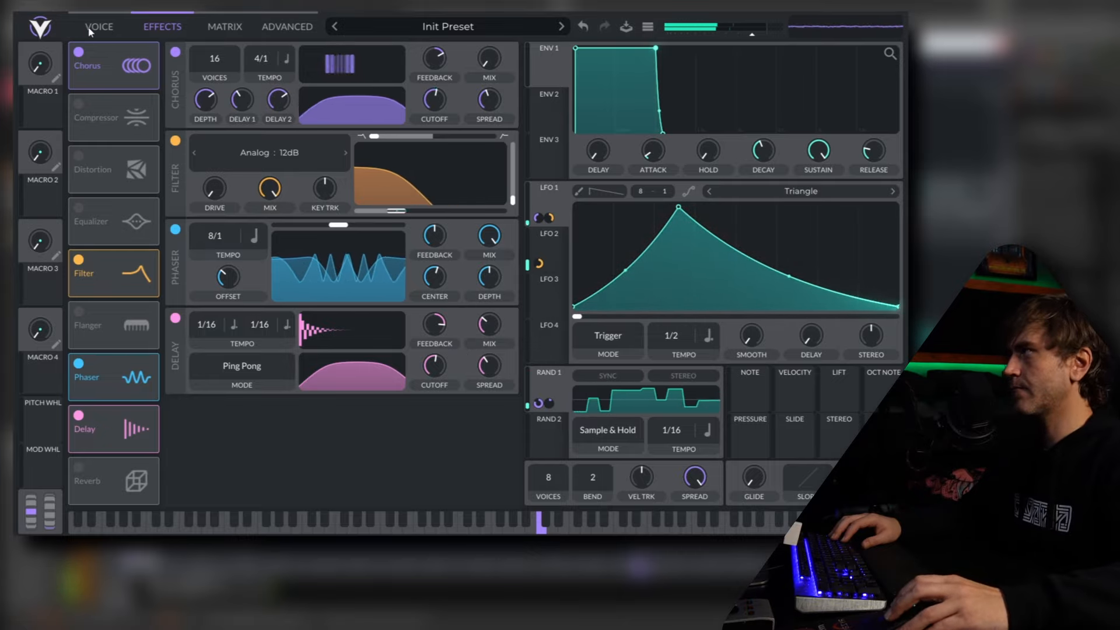
# - Examine oscillator 1's unison spread settings and the distortion types available for its phase warp
pyautogui.click(104, 23)
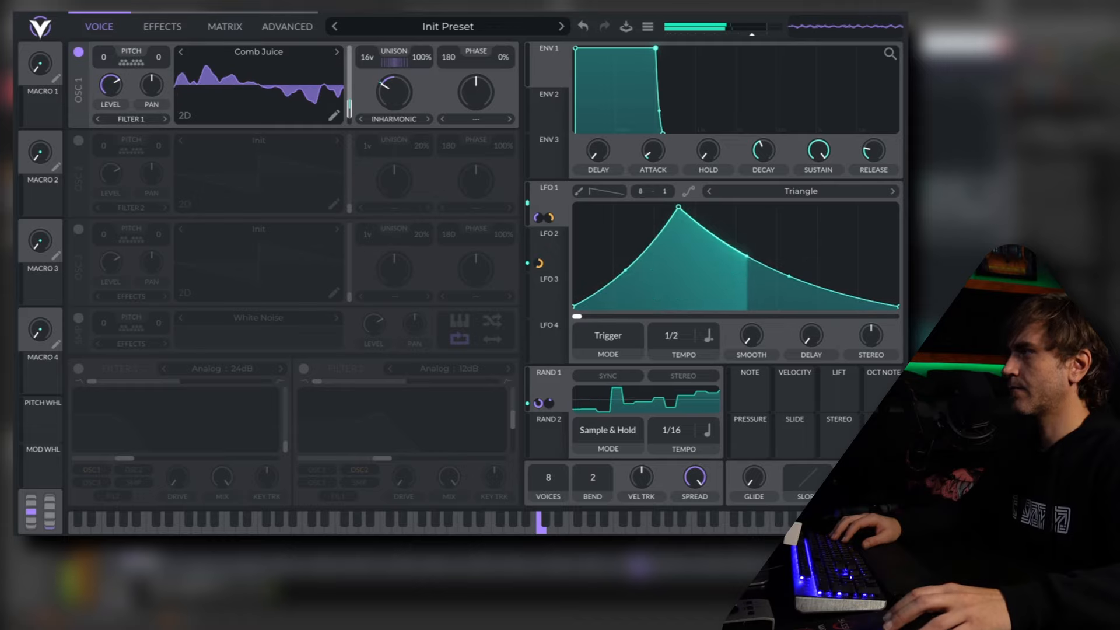
pyautogui.click(271, 32)
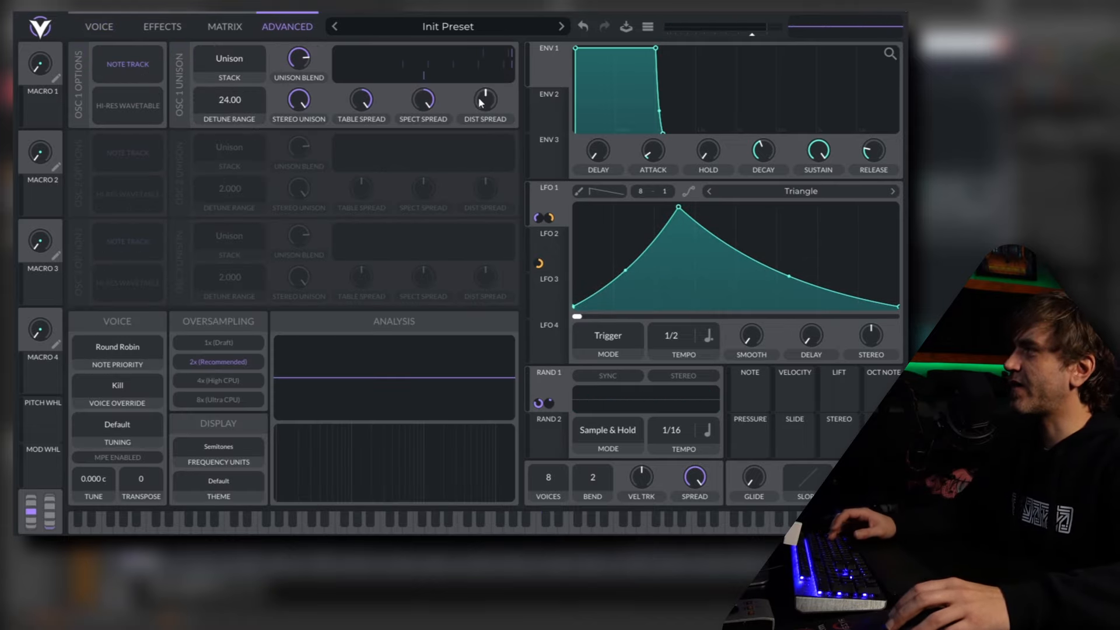
pyautogui.click(120, 34)
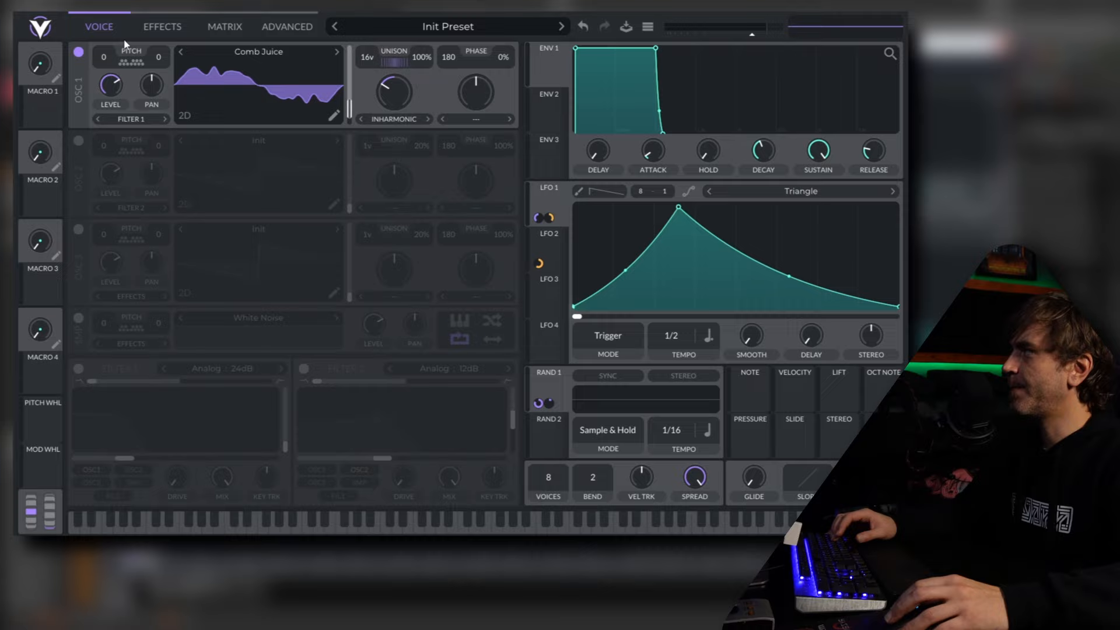
pyautogui.click(489, 120)
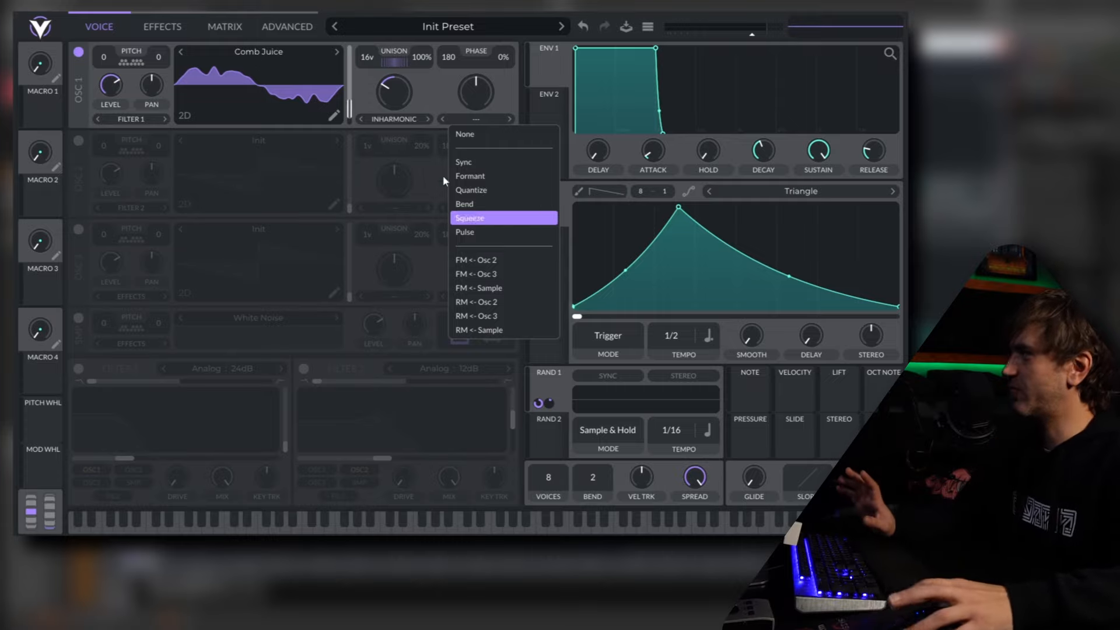
pyautogui.click(494, 81)
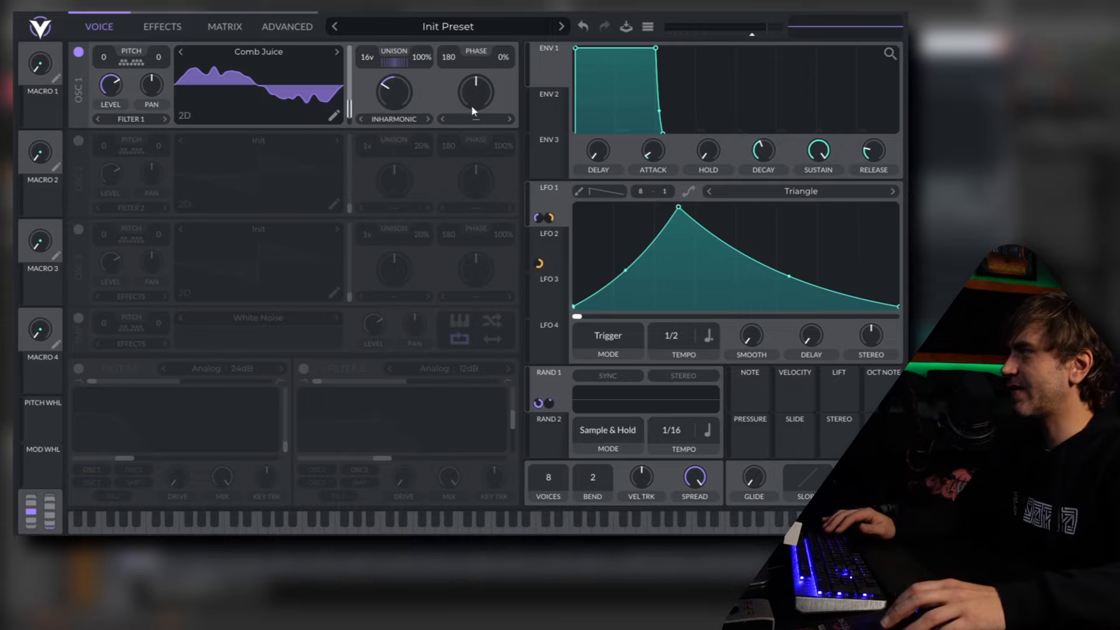
pyautogui.click(309, 25)
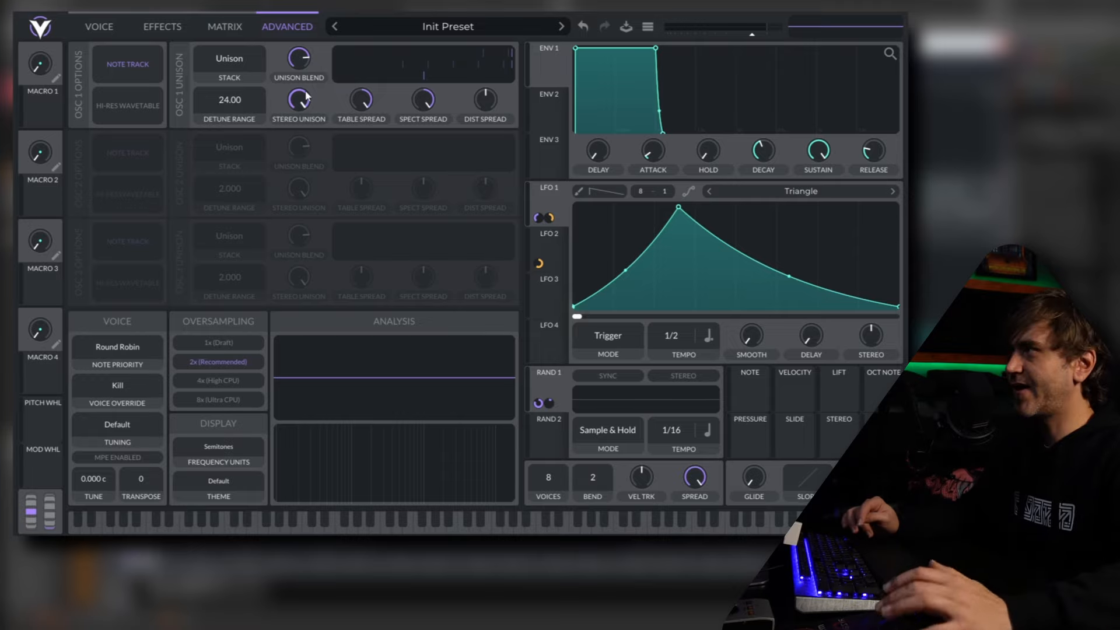
pyautogui.click(97, 27)
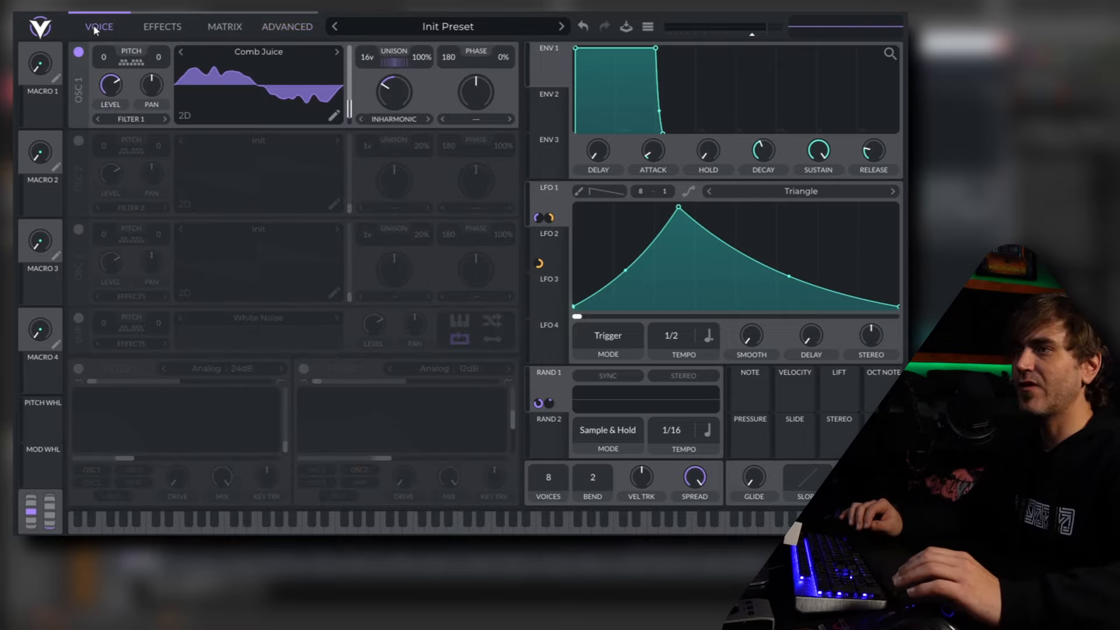